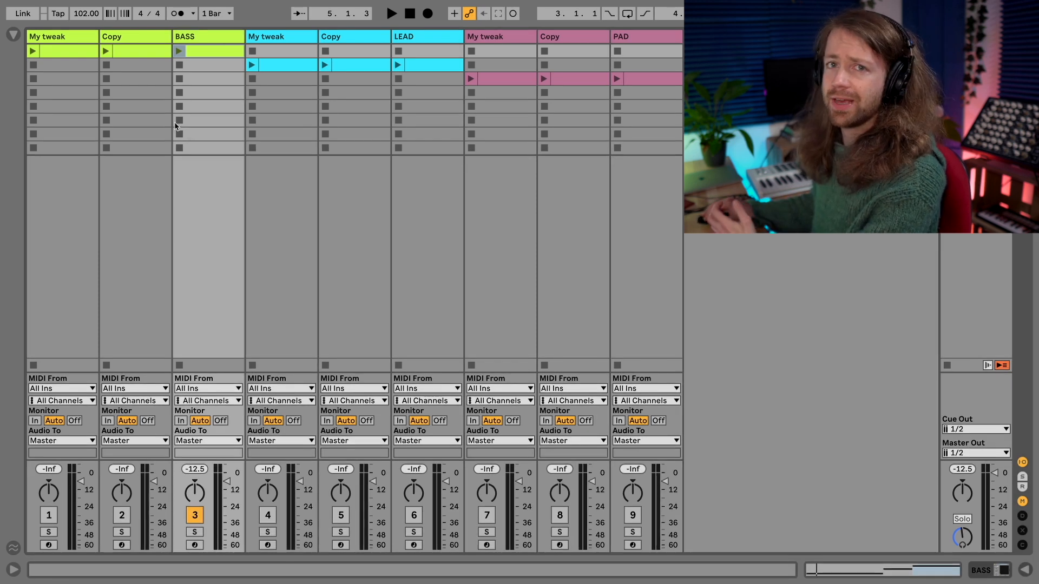
Step: Open the Mini V3 synth on the BASS track and audition the track's clip, stopping playback at the end
double_click(211, 33)
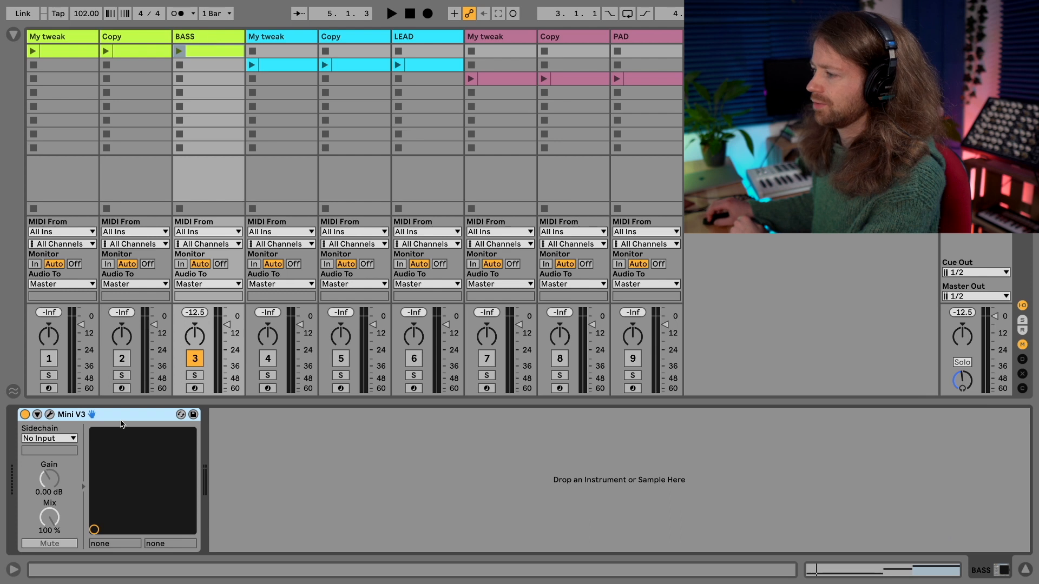
click(50, 414)
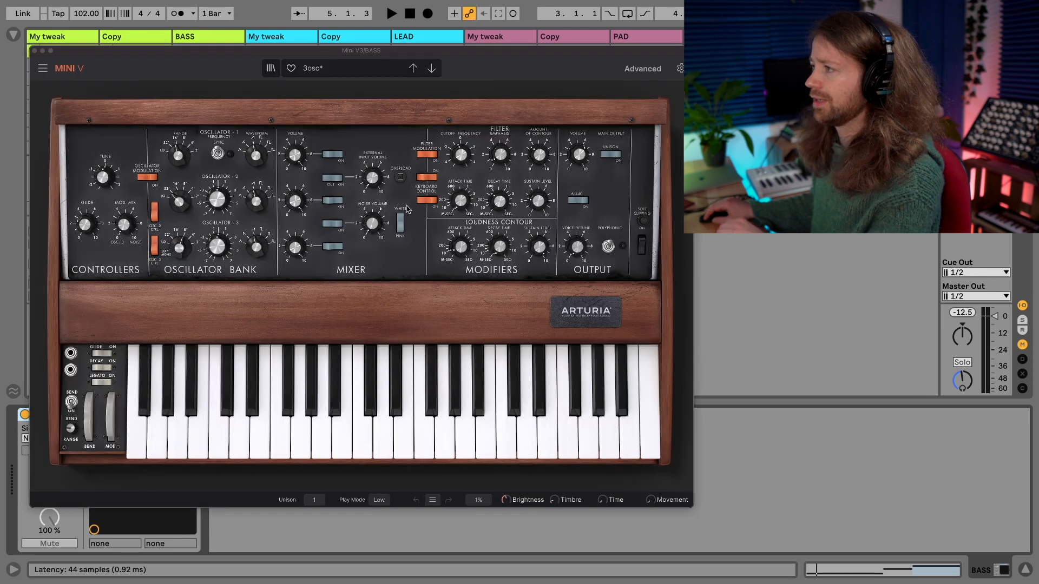
click(180, 51)
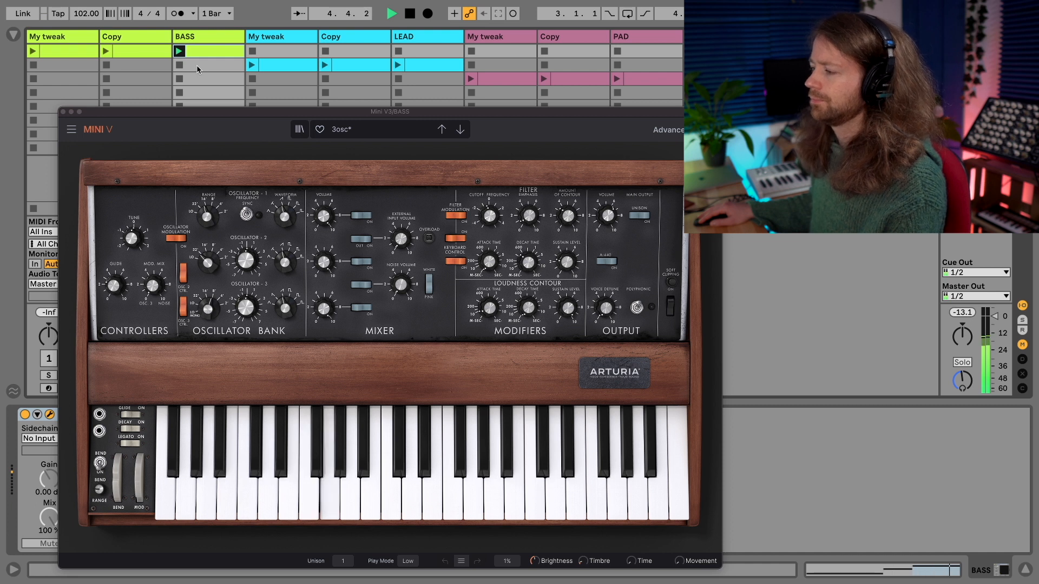
key(space)
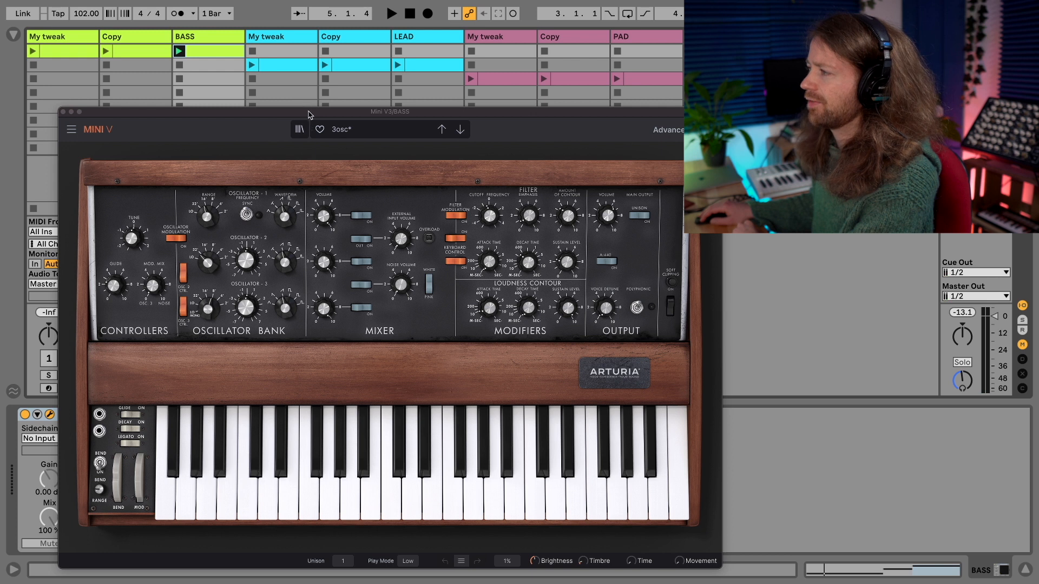
Step: Examine the filter and loudness contour attack, decay and sustain settings in Mini V3, and close its window
drag(308, 113, 400, 69)
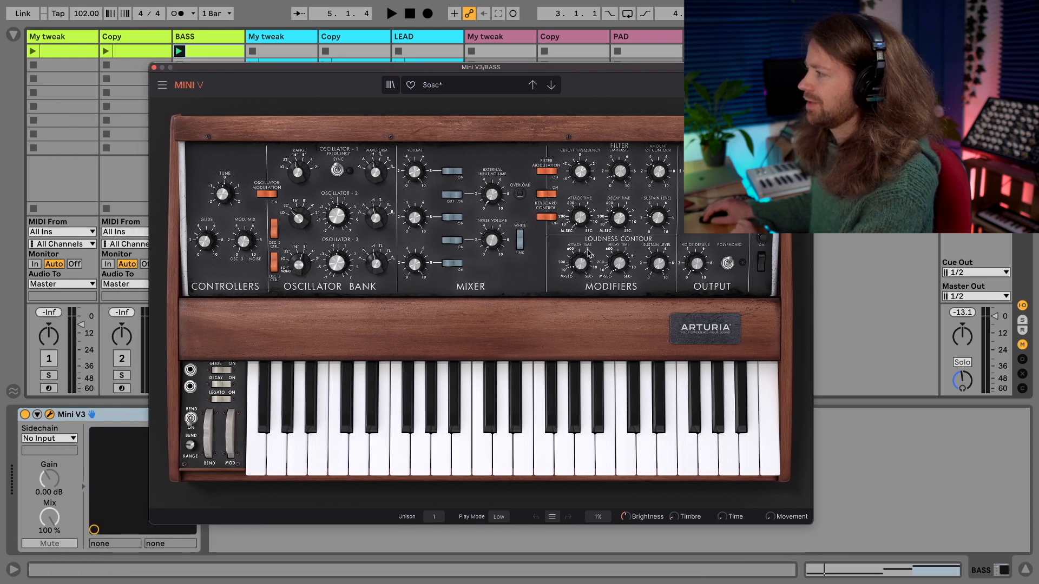
mouse_move(583, 181)
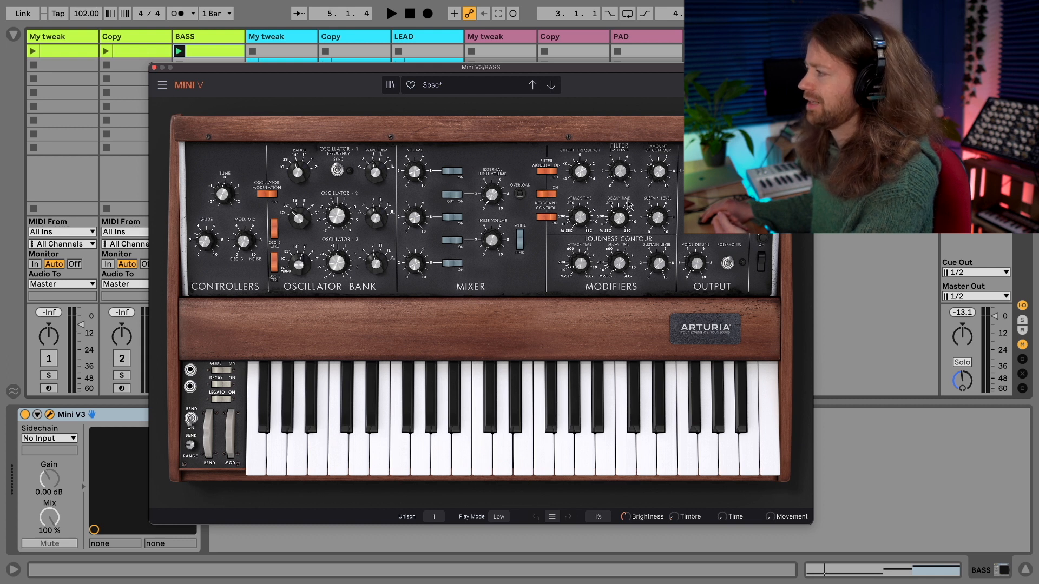
mouse_move(584, 225)
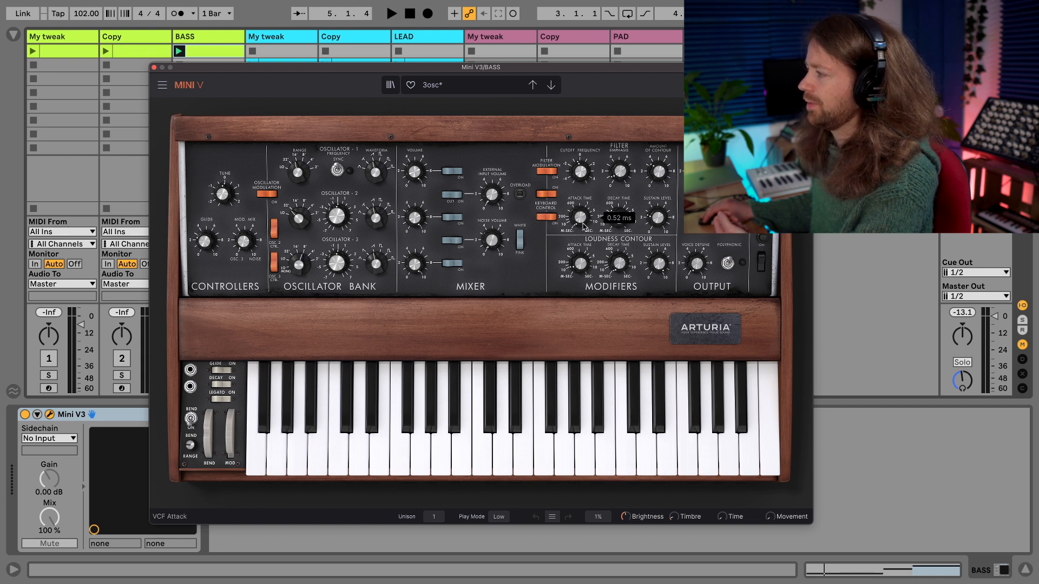
mouse_move(579, 271)
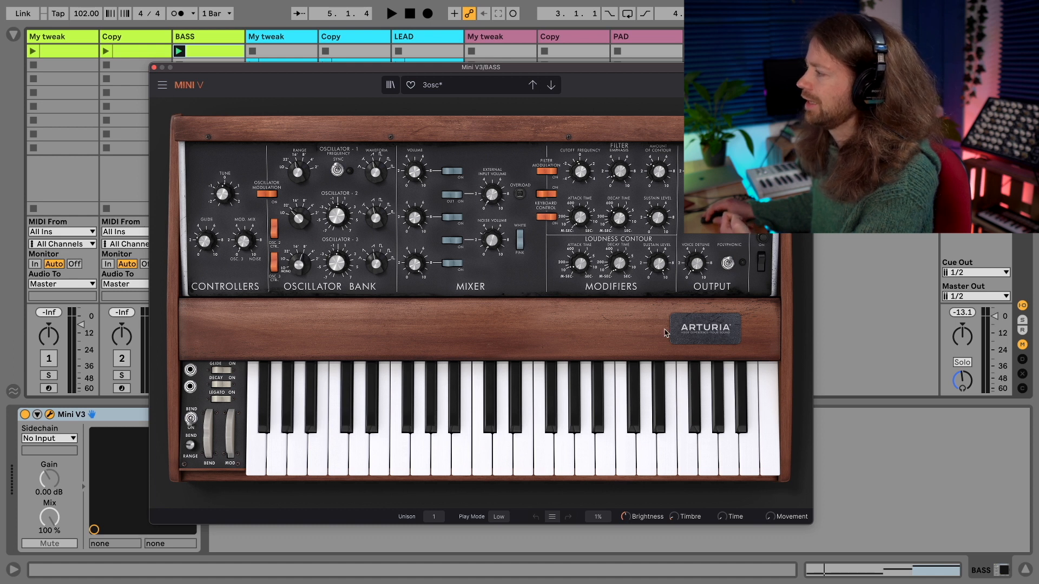
mouse_move(619, 264)
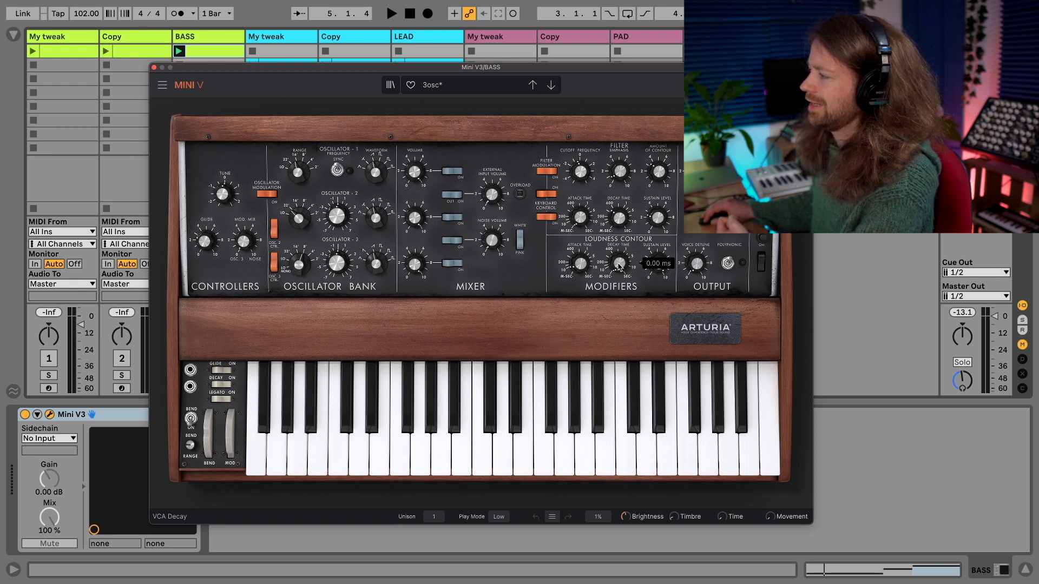
mouse_move(669, 269)
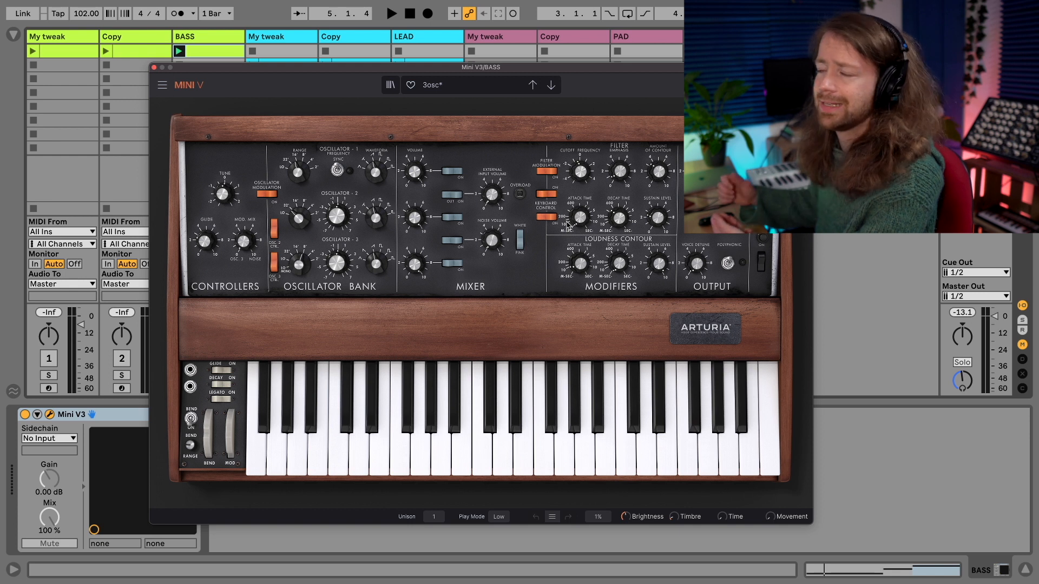
click(154, 68)
Step: Stop the BASS track's clip and show the Osc1 settings of the Analog synth on the green Copy track
click(179, 65)
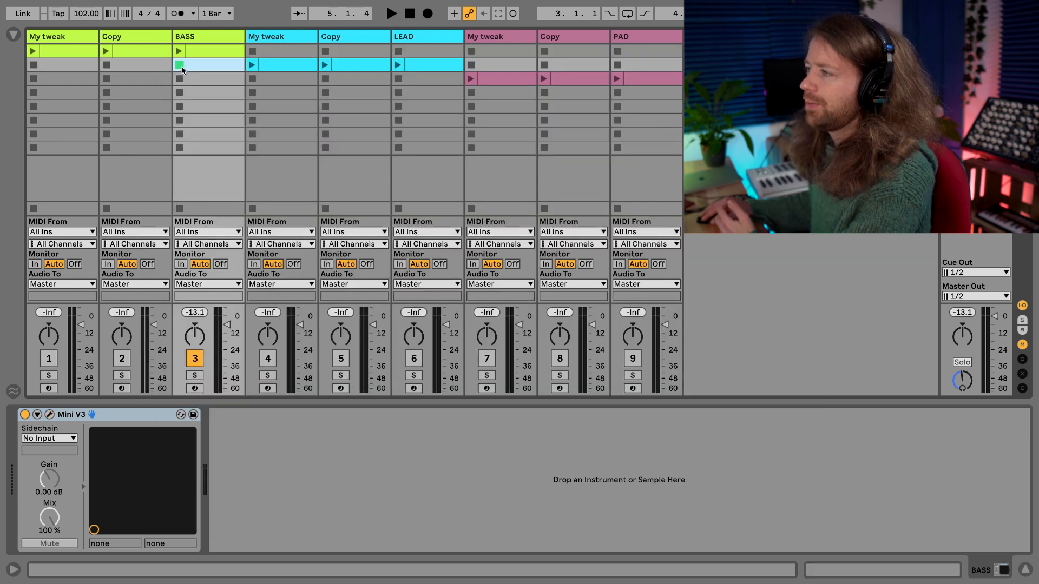
click(138, 38)
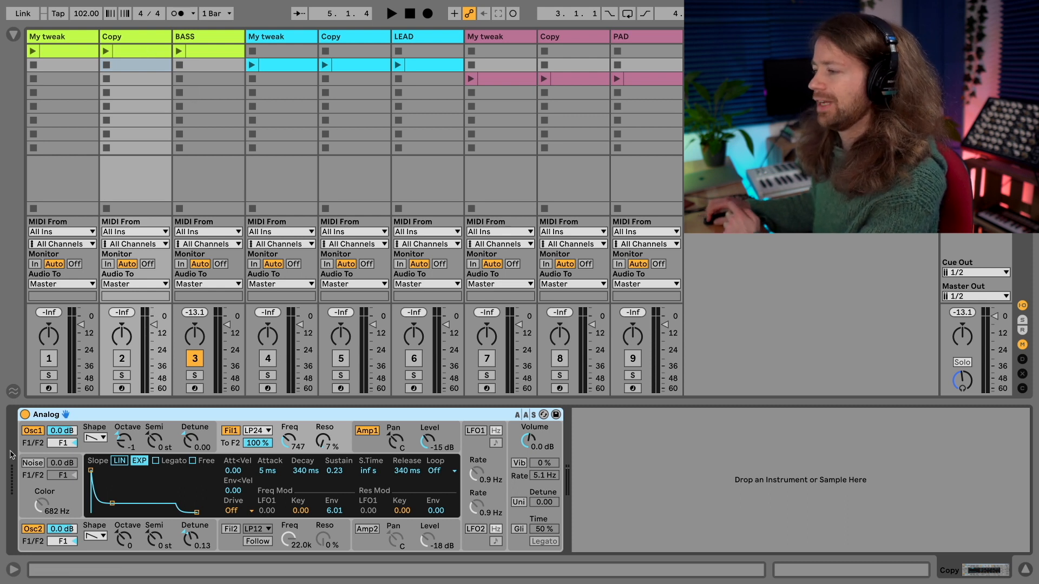
click(29, 445)
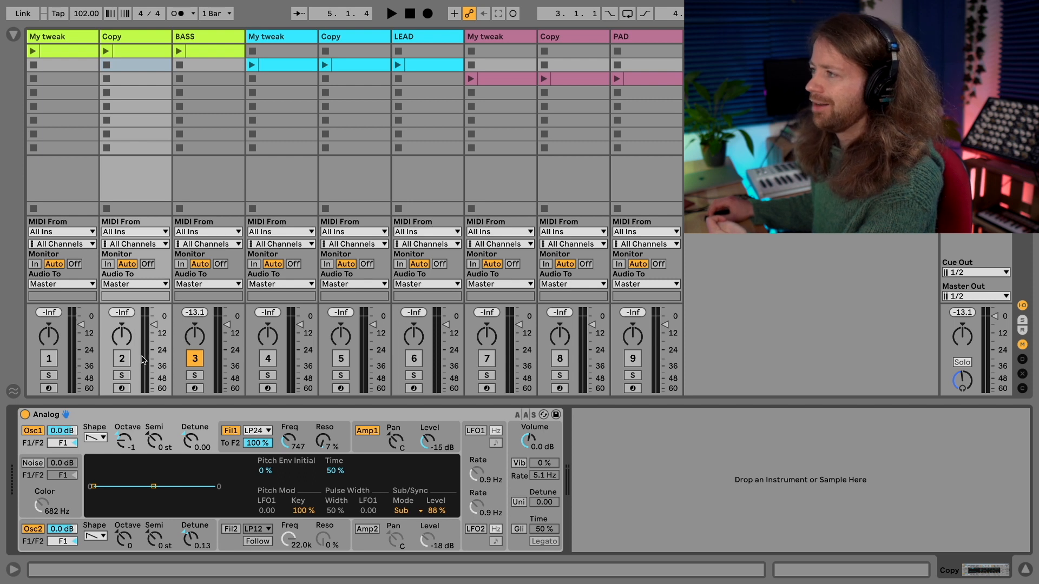
Step: Activate the green Copy track and audition its clip, stopping the clip at the end
click(122, 359)
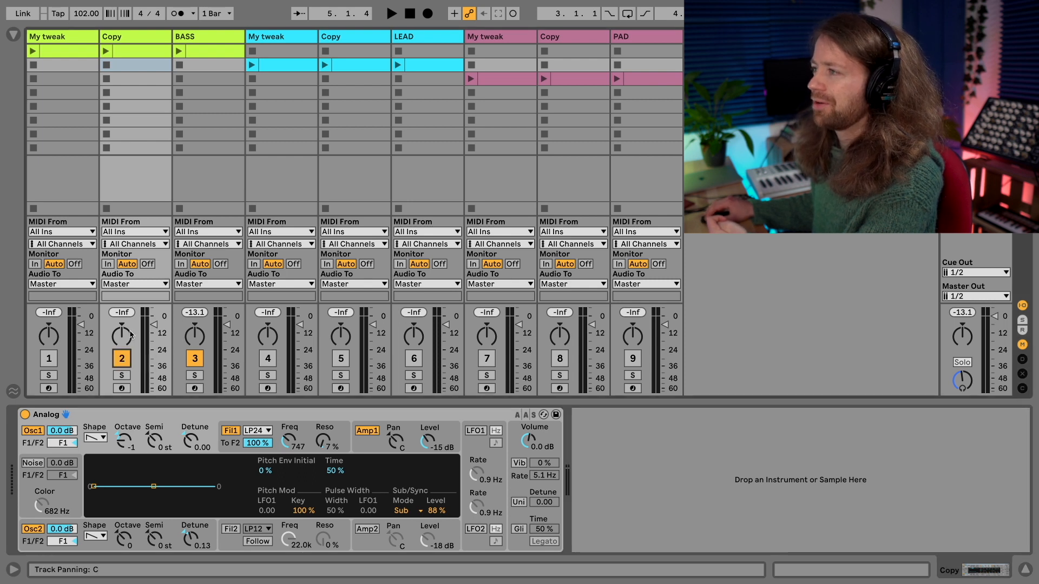
click(107, 51)
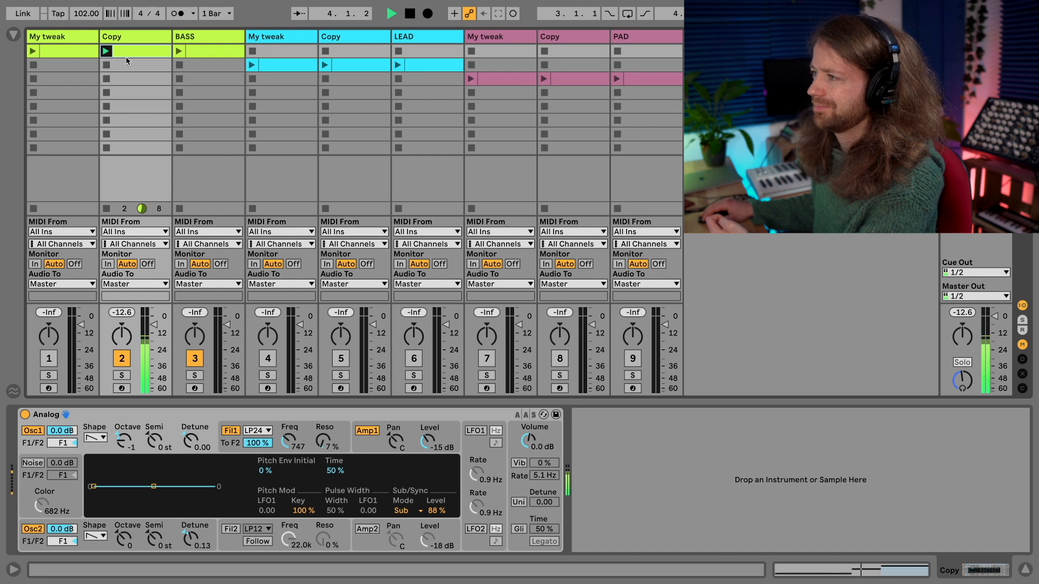
click(109, 66)
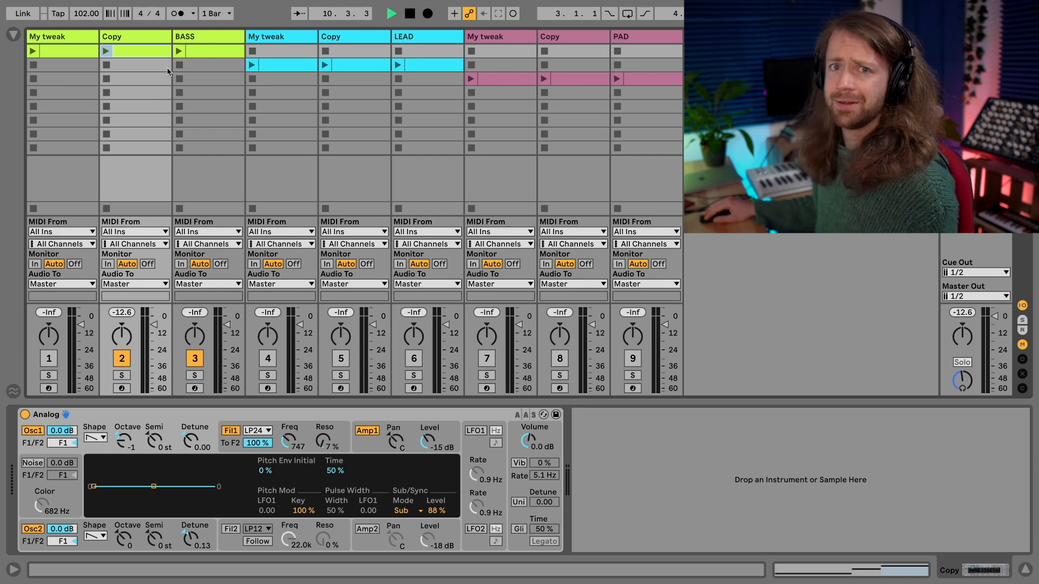
Step: Deactivate the green Copy track and compare its sound with BASS by temporarily soloing Copy during playback
click(142, 38)
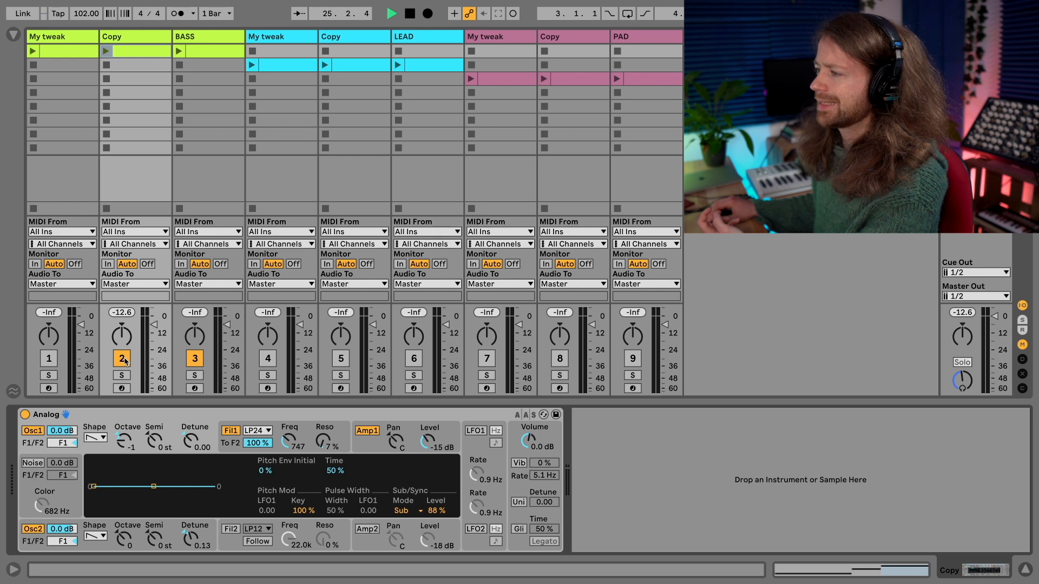
click(123, 359)
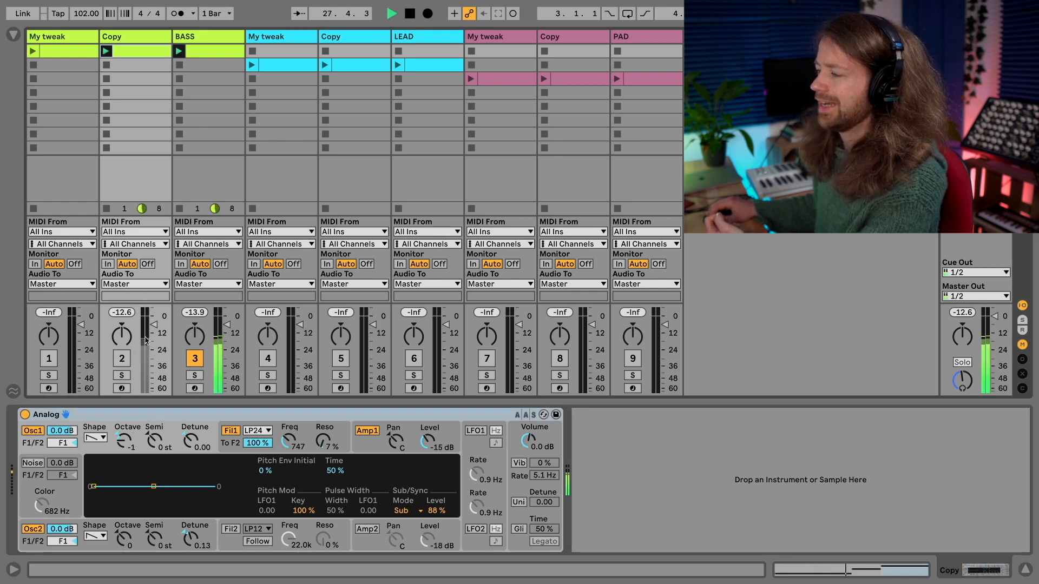
click(222, 38)
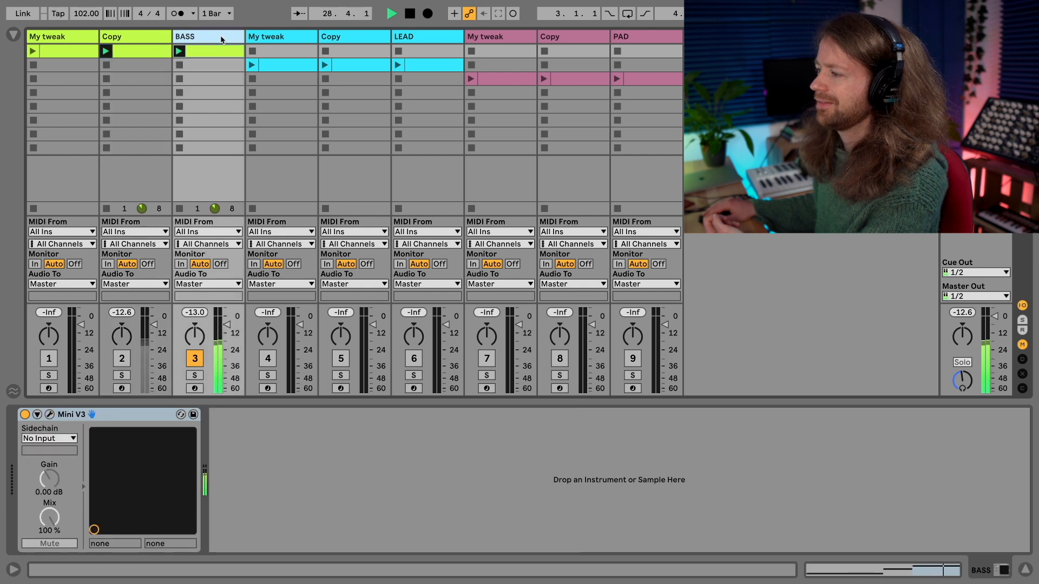
click(144, 38)
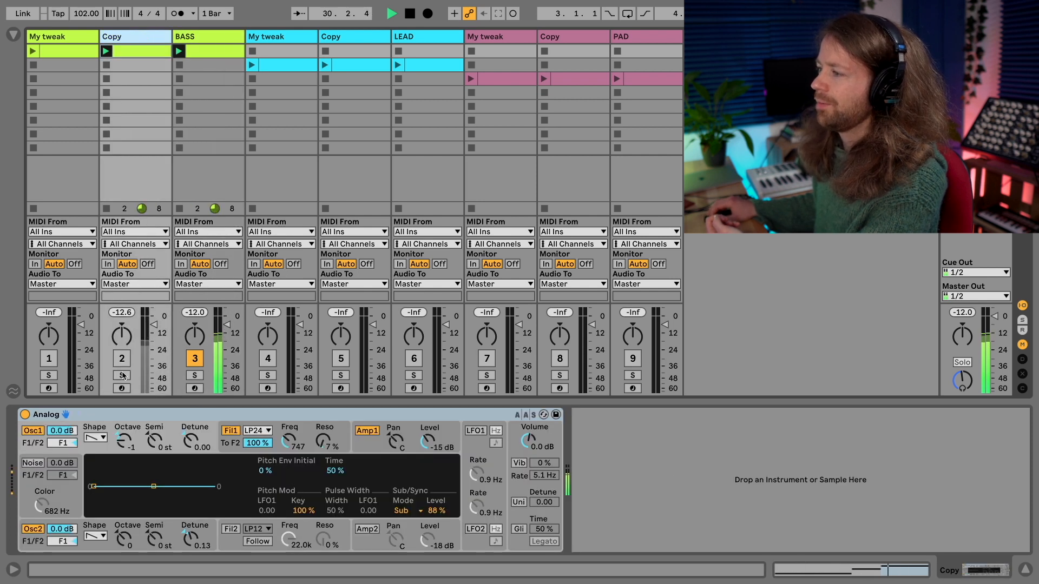
click(122, 376)
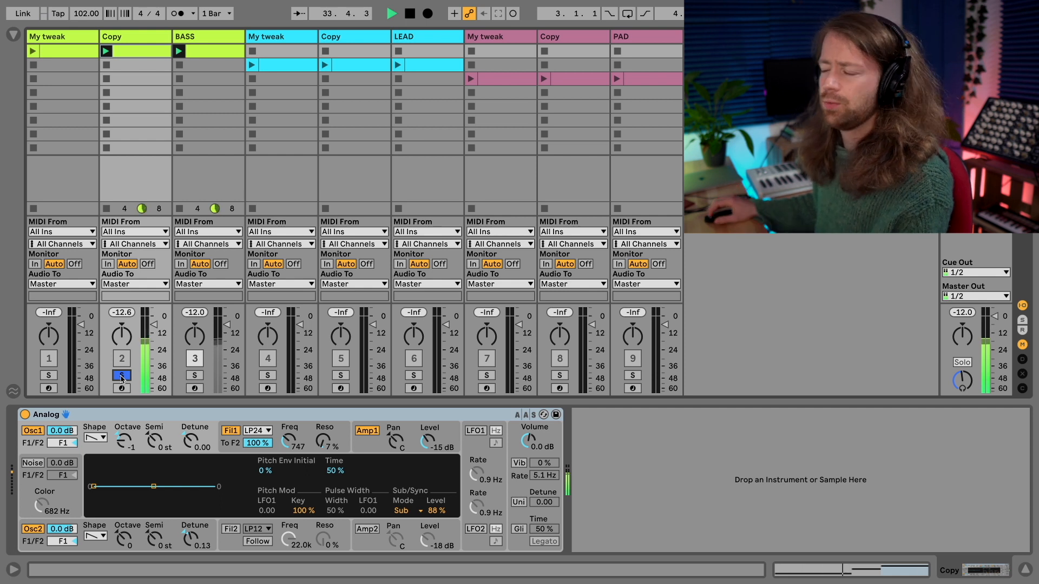
click(121, 376)
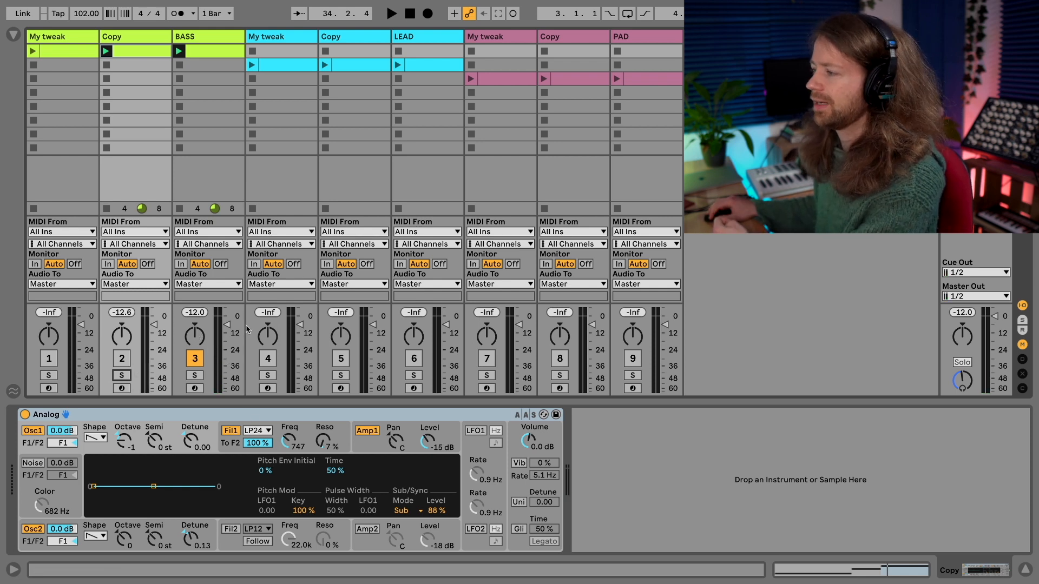
Step: Compare the Fil1 envelope settings of the Copy track's Analog with the Mini V3 filter contour on BASS
click(259, 415)
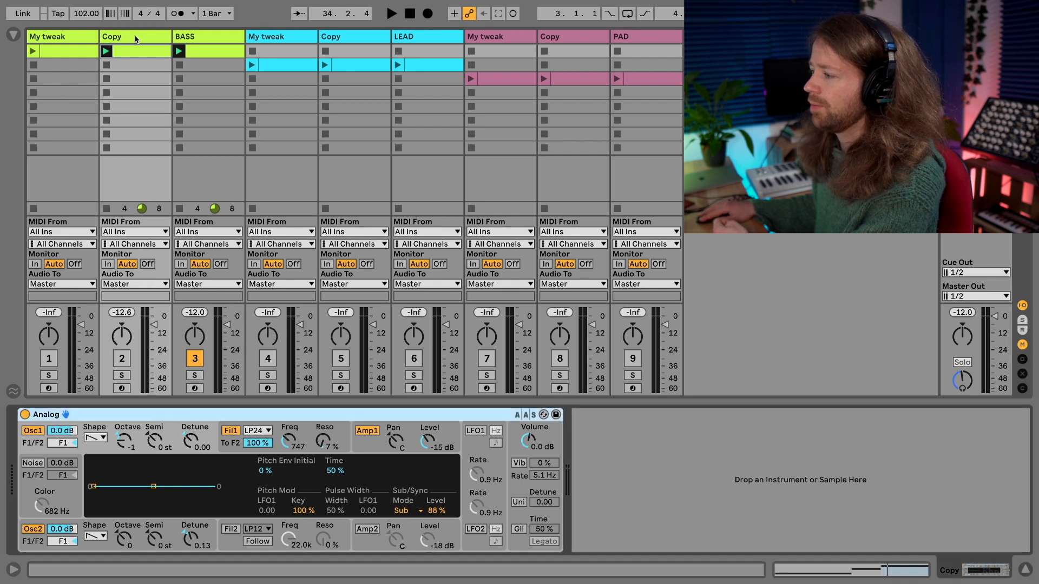
click(235, 449)
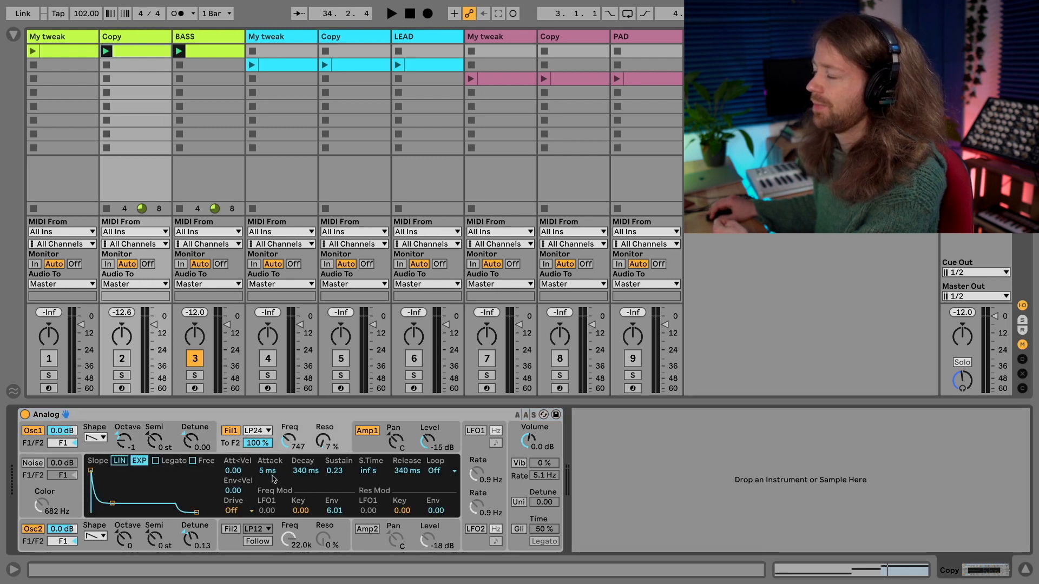
click(200, 34)
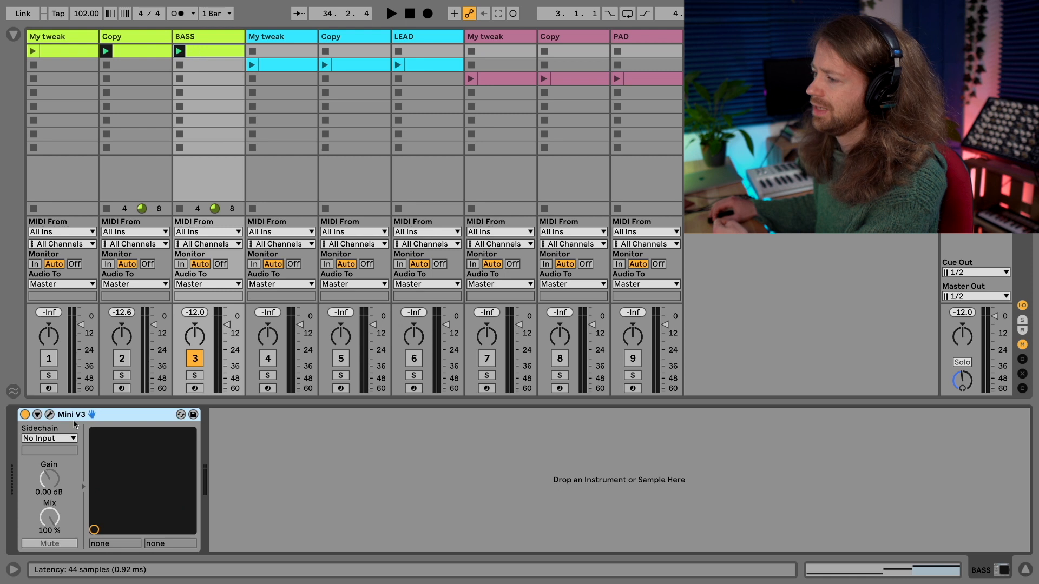
click(51, 414)
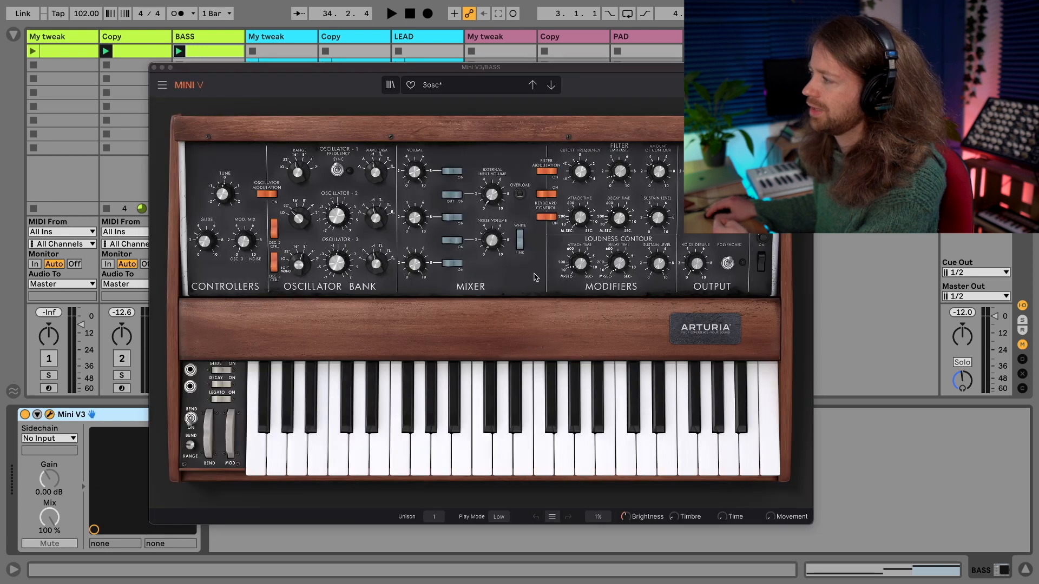
click(585, 213)
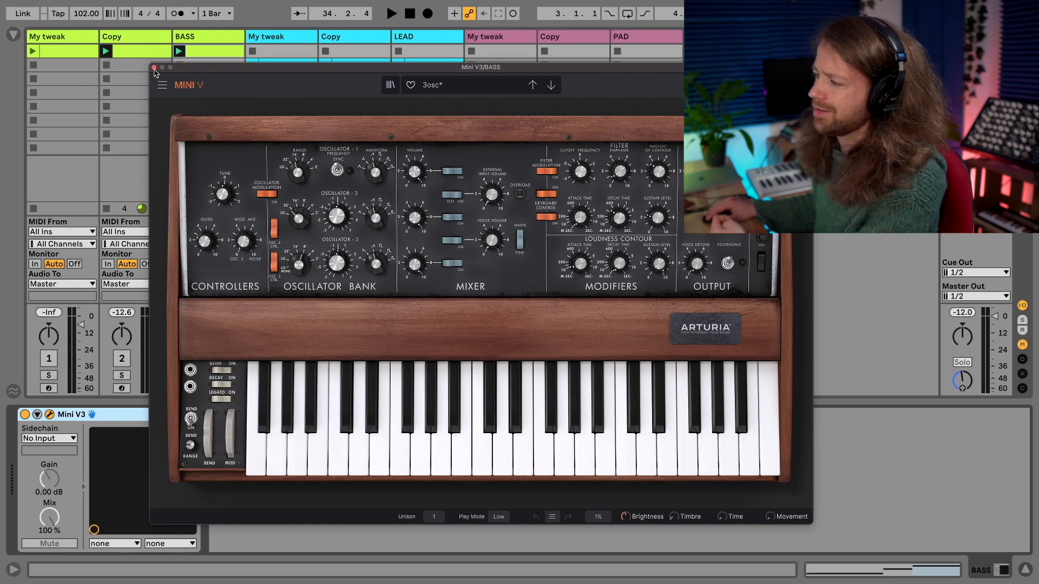
click(154, 68)
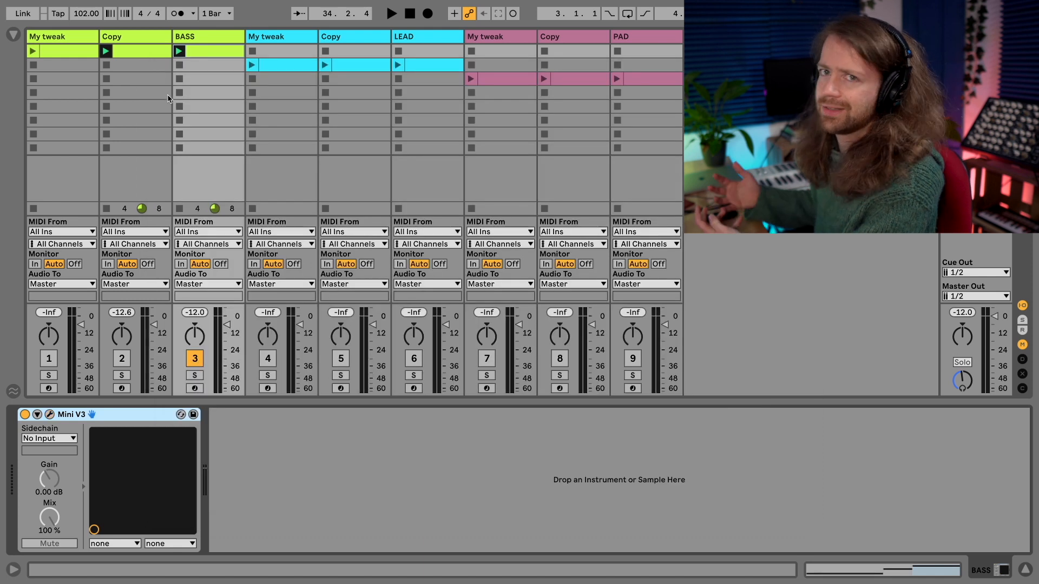
Step: Stop the Copy and BASS clips and compare the Analog filter settings of the green My tweak and Copy tracks
click(107, 65)
click(181, 66)
click(62, 36)
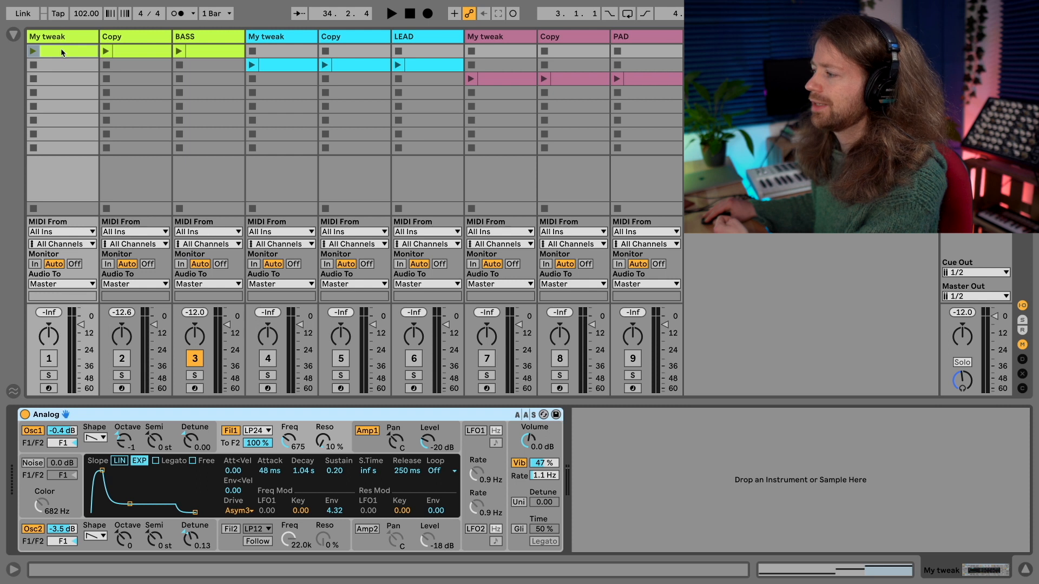
click(114, 37)
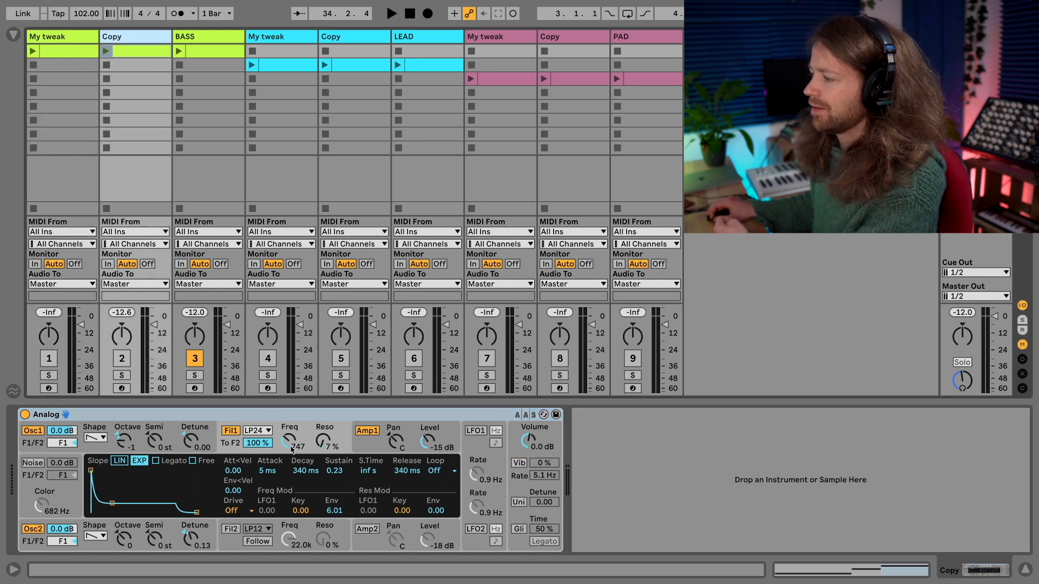
click(65, 36)
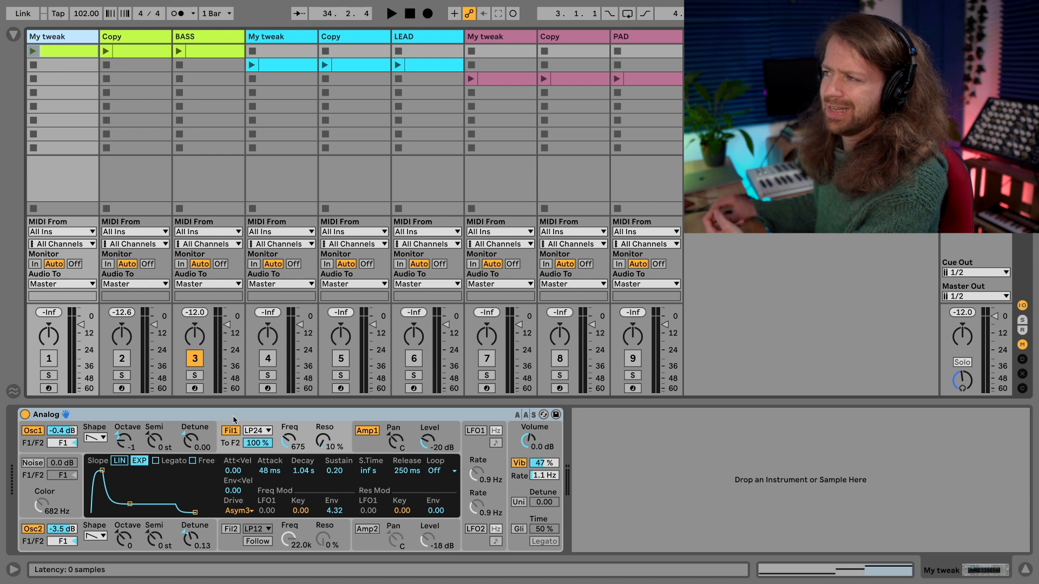
Step: Launch the green My tweak clip and the BASS clip together, and solo the BASS track to compare their sounds
click(46, 47)
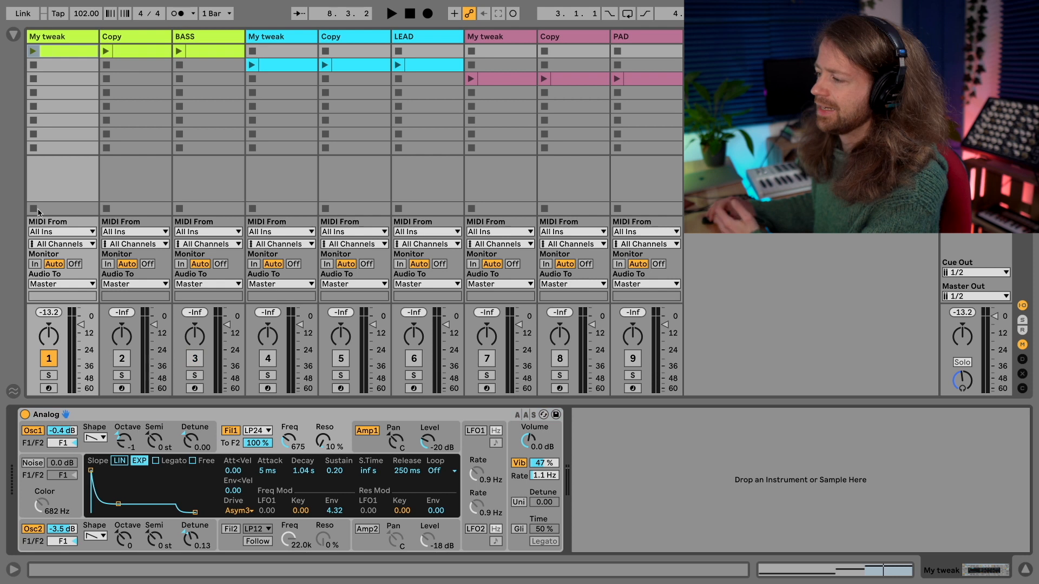
click(33, 51)
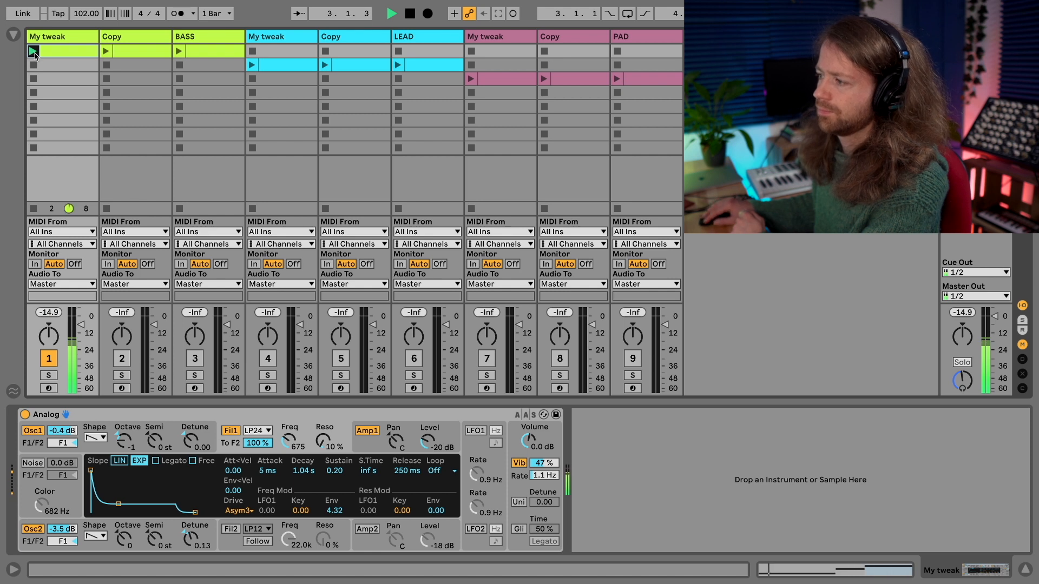
click(180, 52)
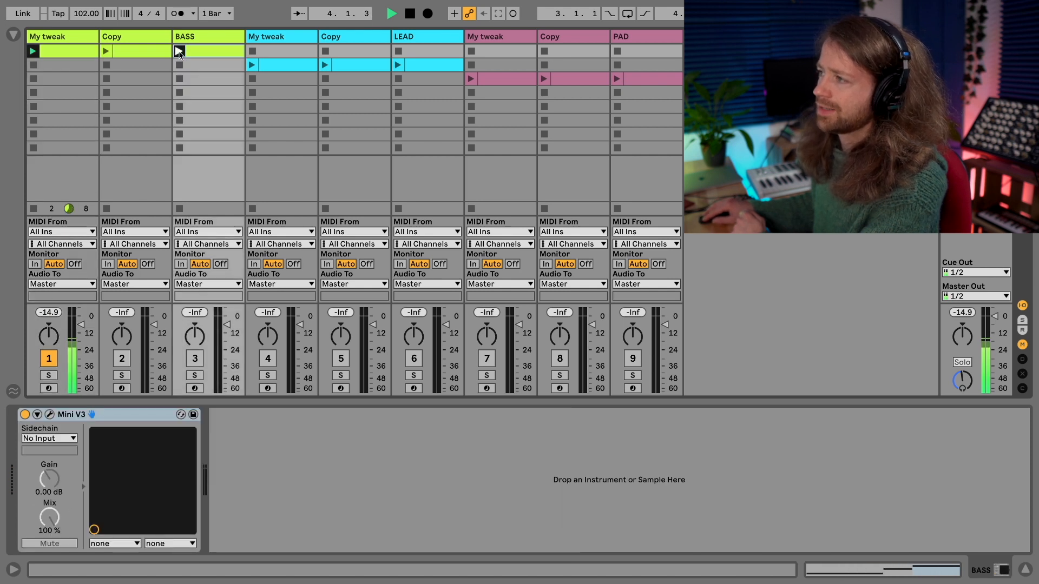
click(195, 375)
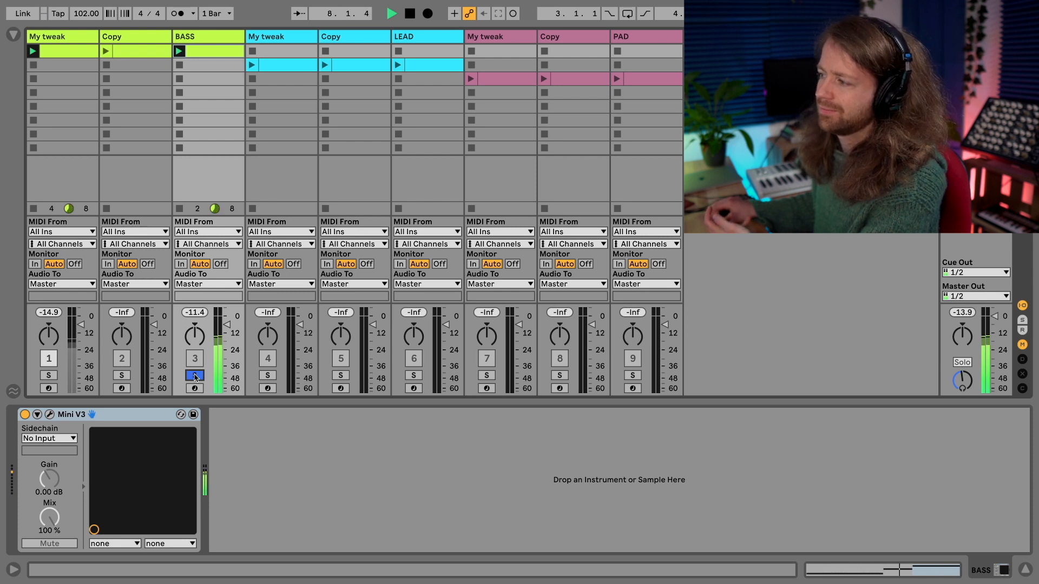
Step: Unsolo the BASS track and compare its Mini V3 device with the green My tweak track's Analog
click(196, 376)
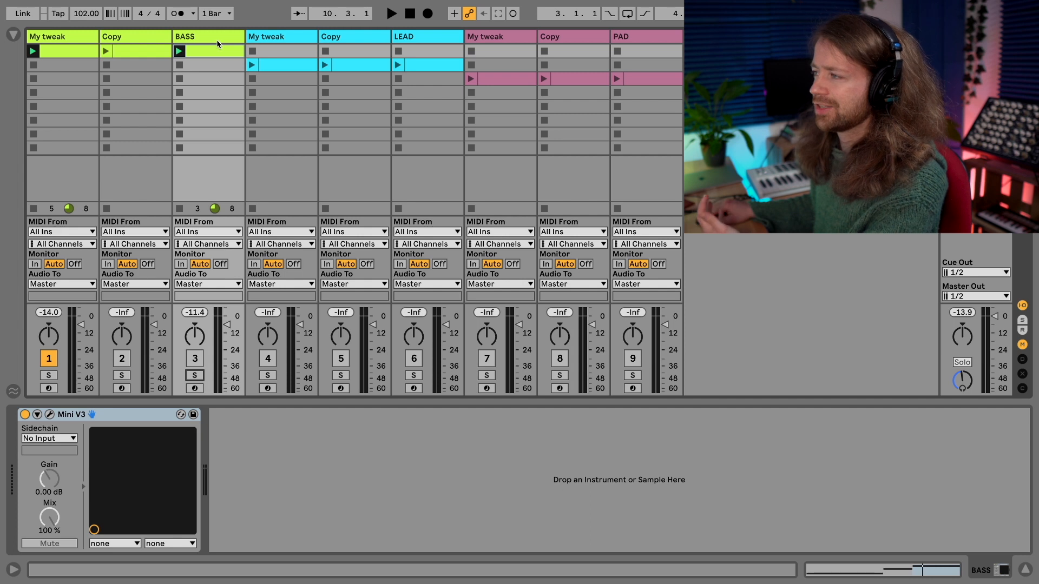
click(73, 41)
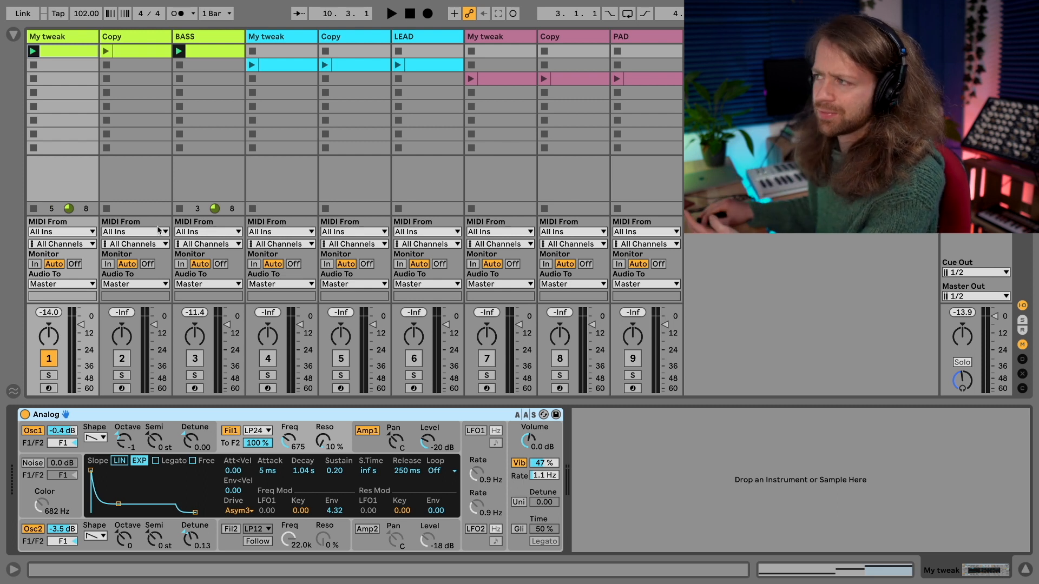
click(217, 37)
click(13, 35)
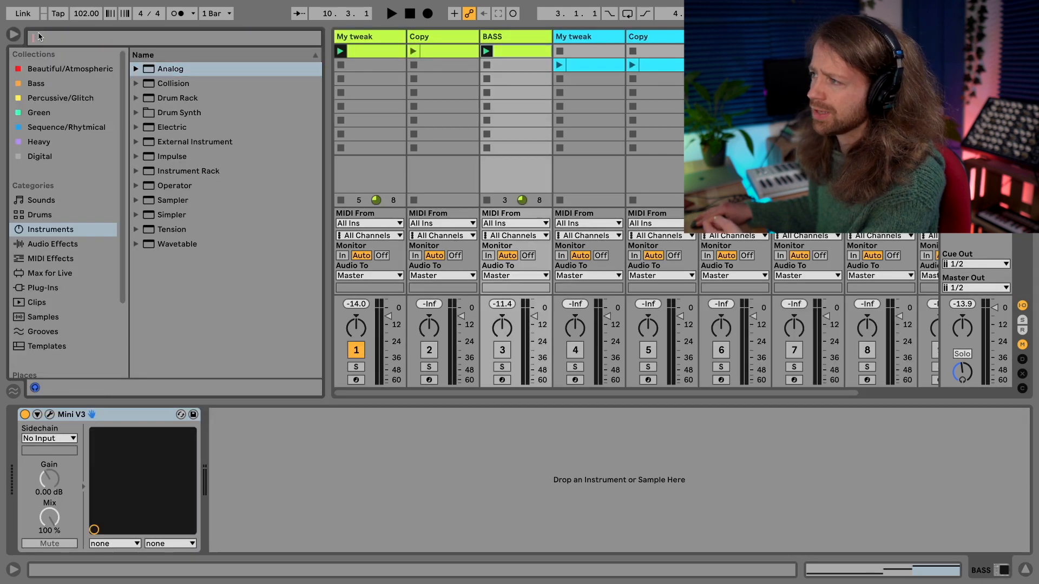
click(12, 34)
click(65, 37)
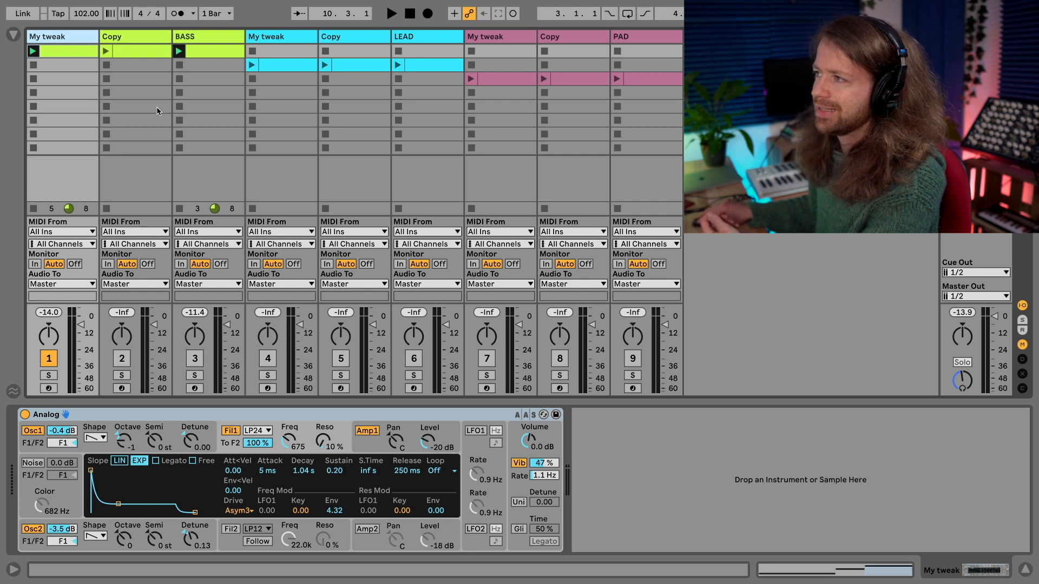
Step: Compare the oscillator levels, filter, amp envelope and vibrato settings of Analog between the green Copy and My tweak tracks
click(126, 38)
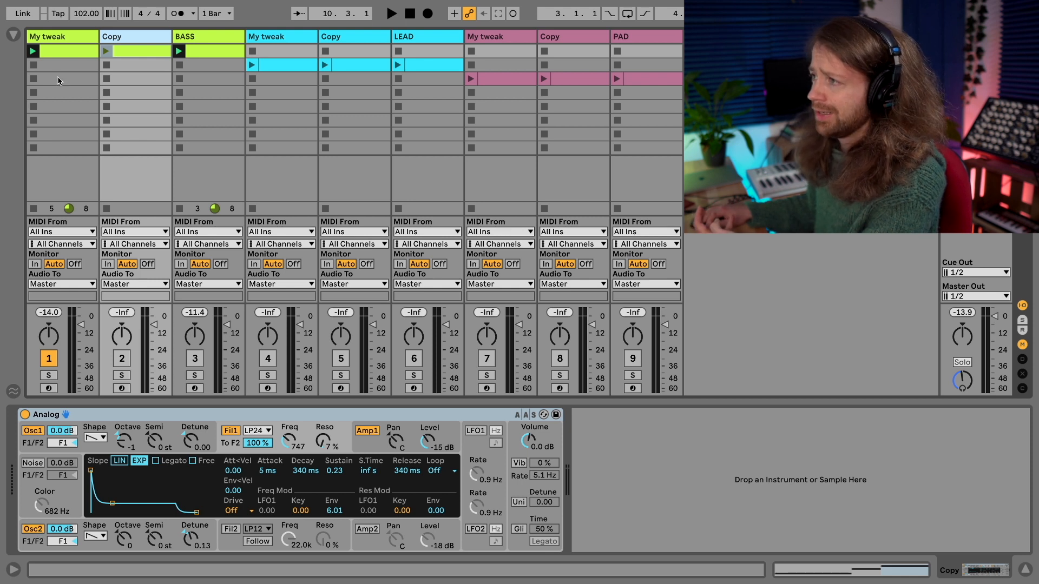
click(57, 39)
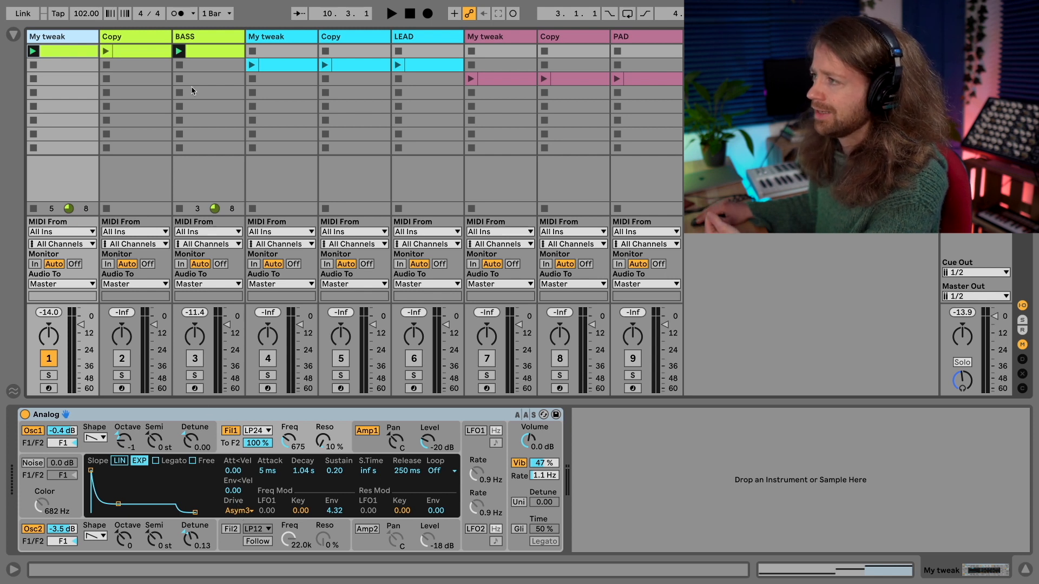
click(114, 37)
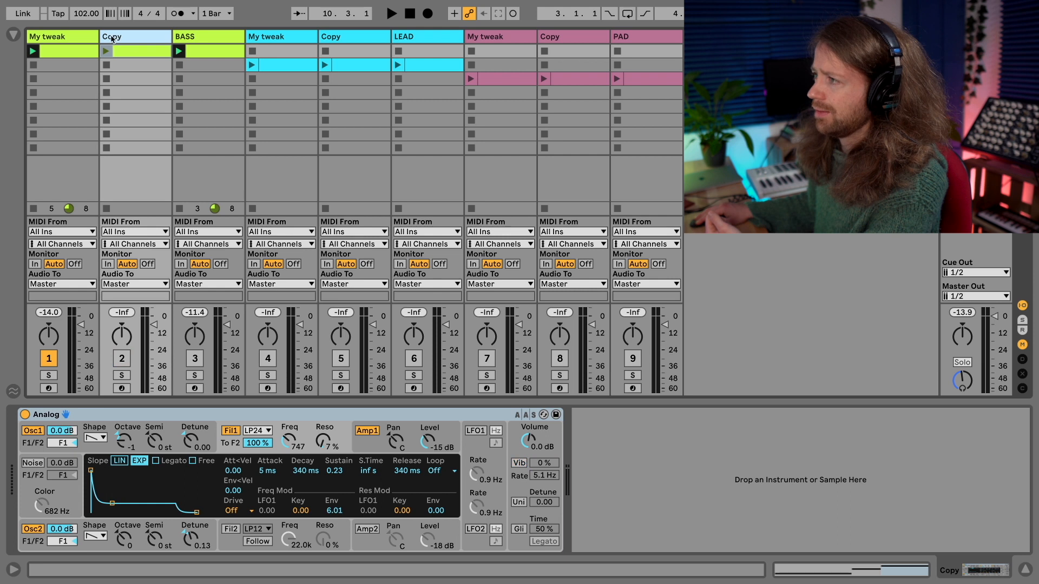
click(77, 39)
click(126, 37)
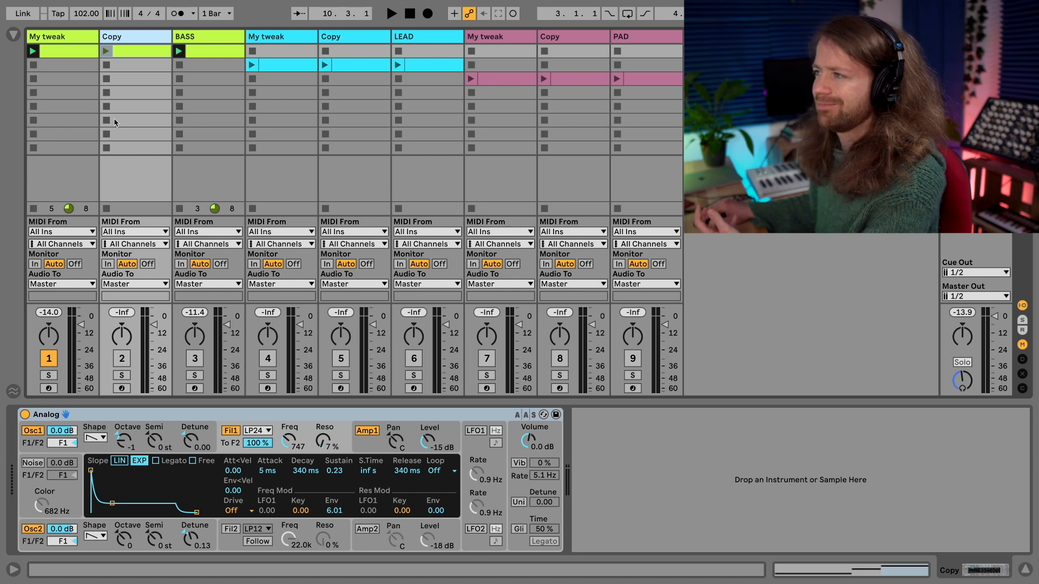
click(66, 39)
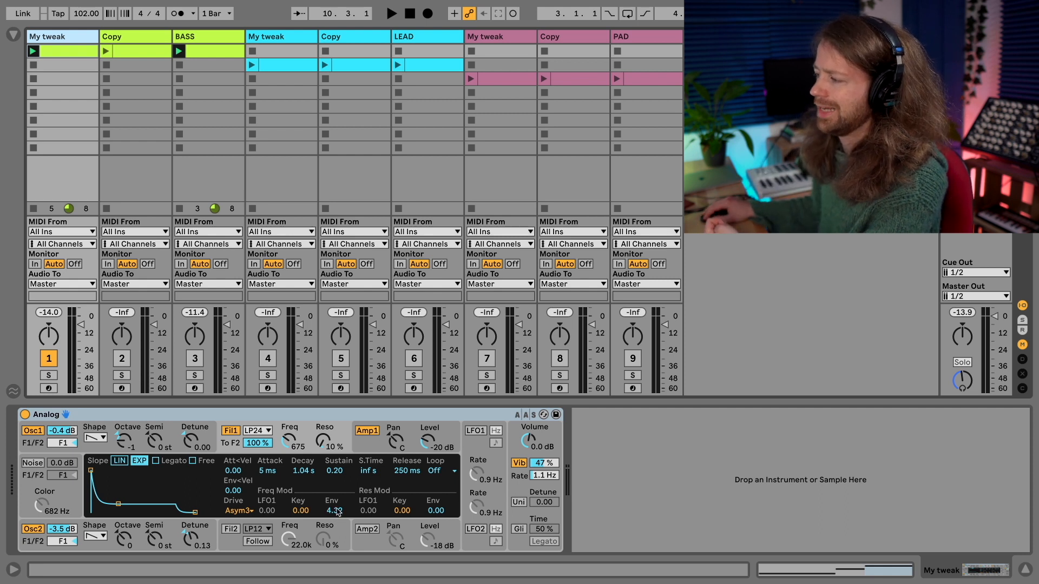
click(121, 80)
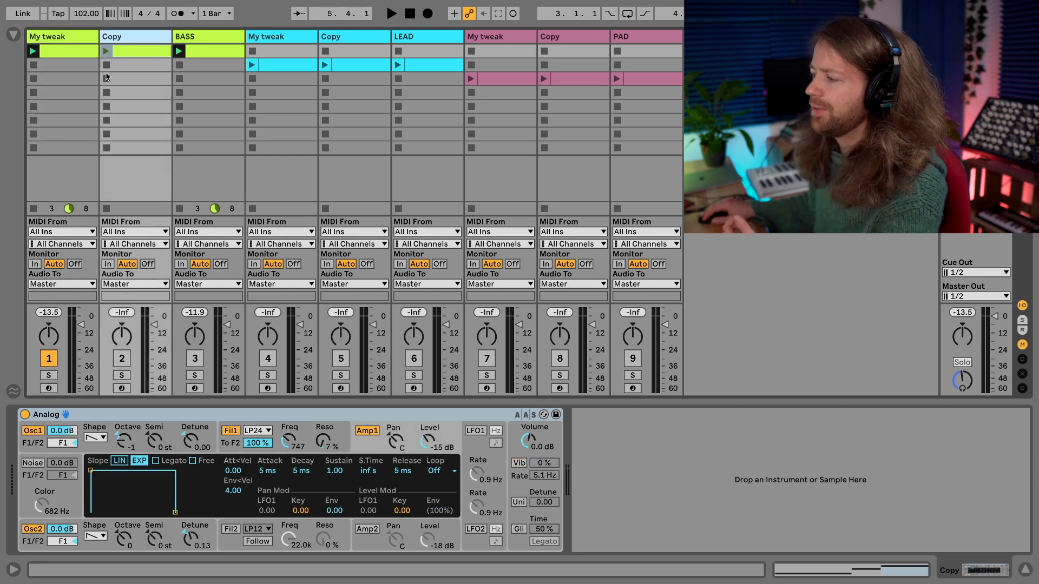
click(67, 38)
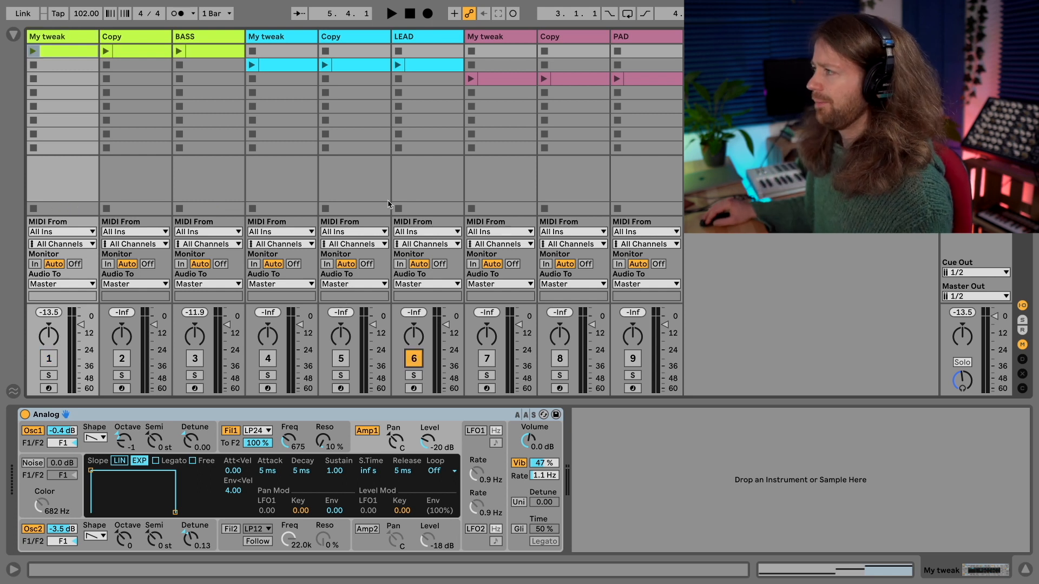
Step: Launch the LEAD clip and open the LEAD track's Mini V3 plug-in window
click(415, 38)
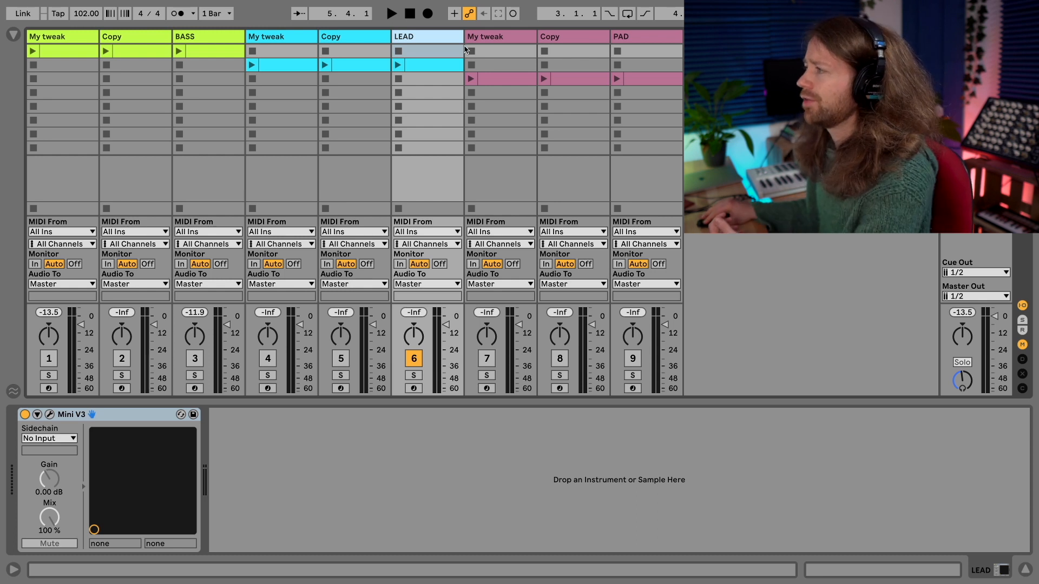
click(398, 65)
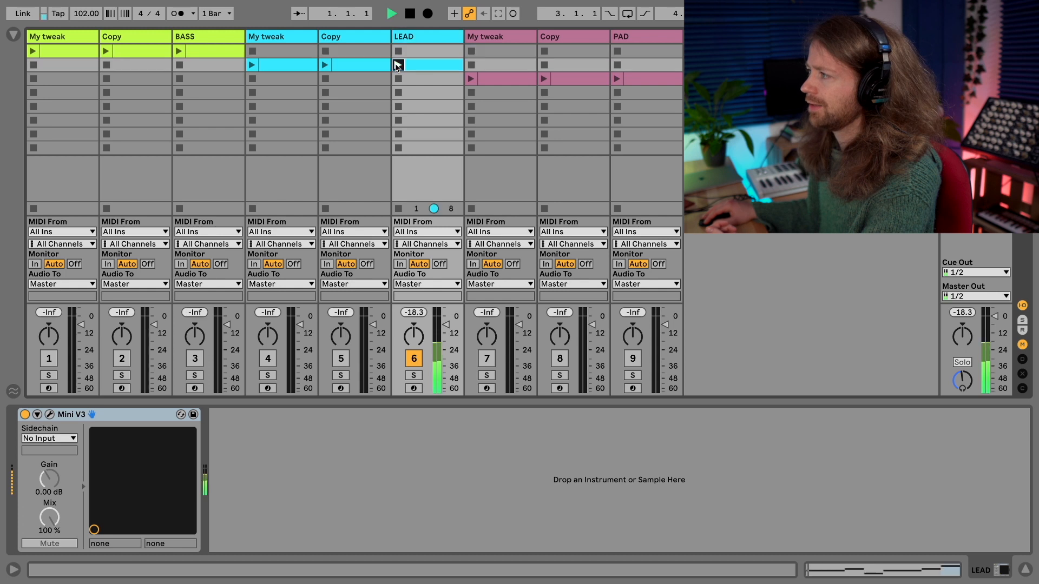
click(50, 415)
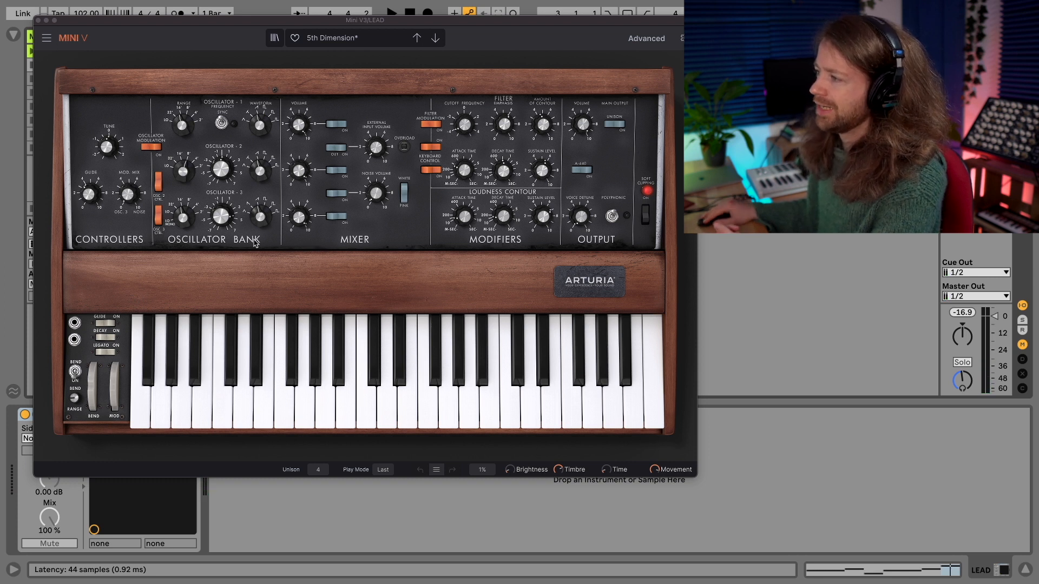
Step: Examine the range and tuning settings of the three oscillators in the Mini V3 oscillator bank
mouse_move(226, 219)
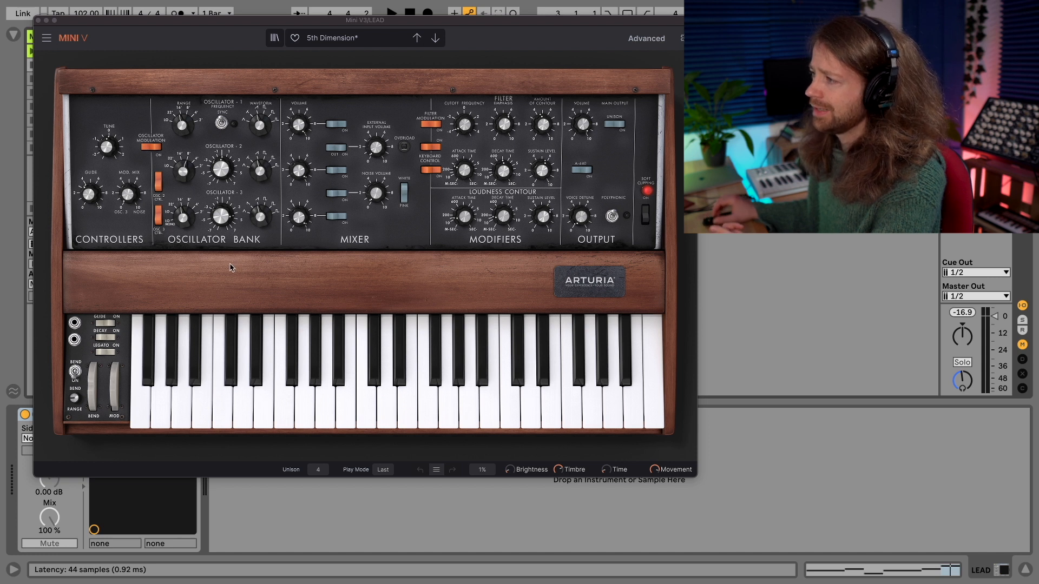
mouse_move(184, 127)
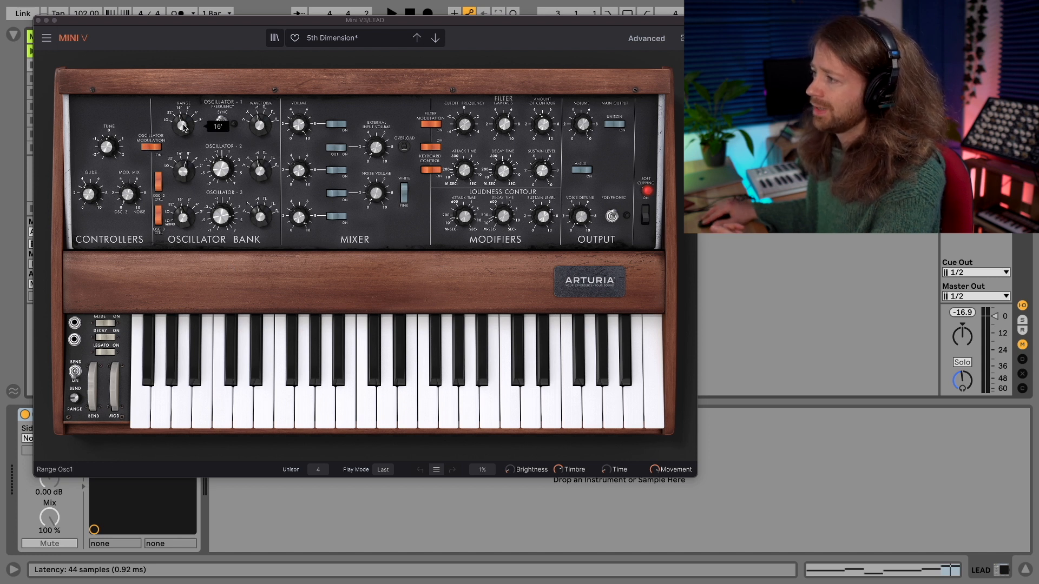
mouse_move(183, 222)
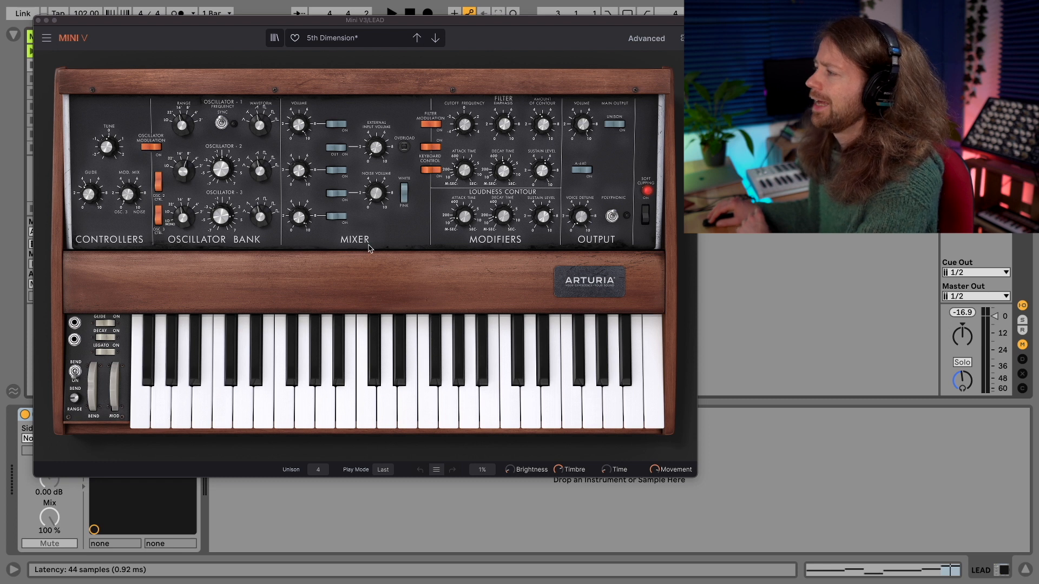
Step: Examine the Mini V3 filter cutoff, emphasis, contour amount and filter envelope, plus the loudness contour's attack, decay and sustain
mouse_move(467, 129)
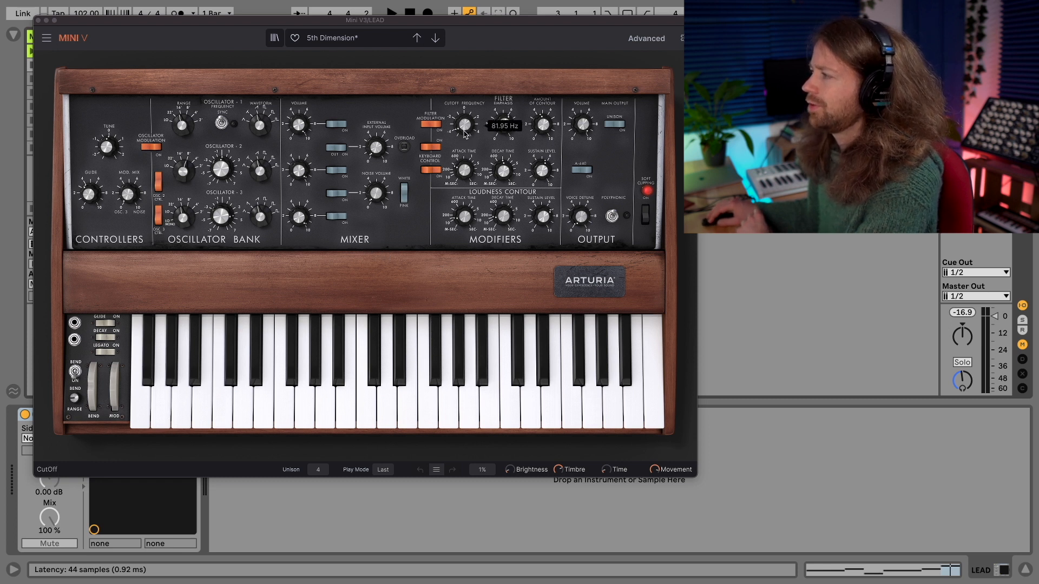
mouse_move(512, 133)
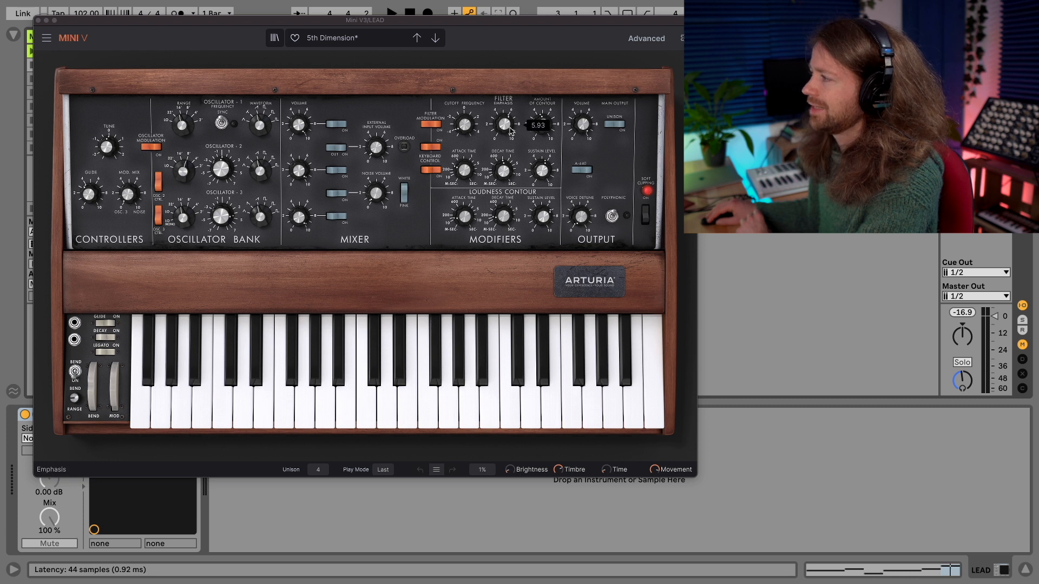
mouse_move(551, 131)
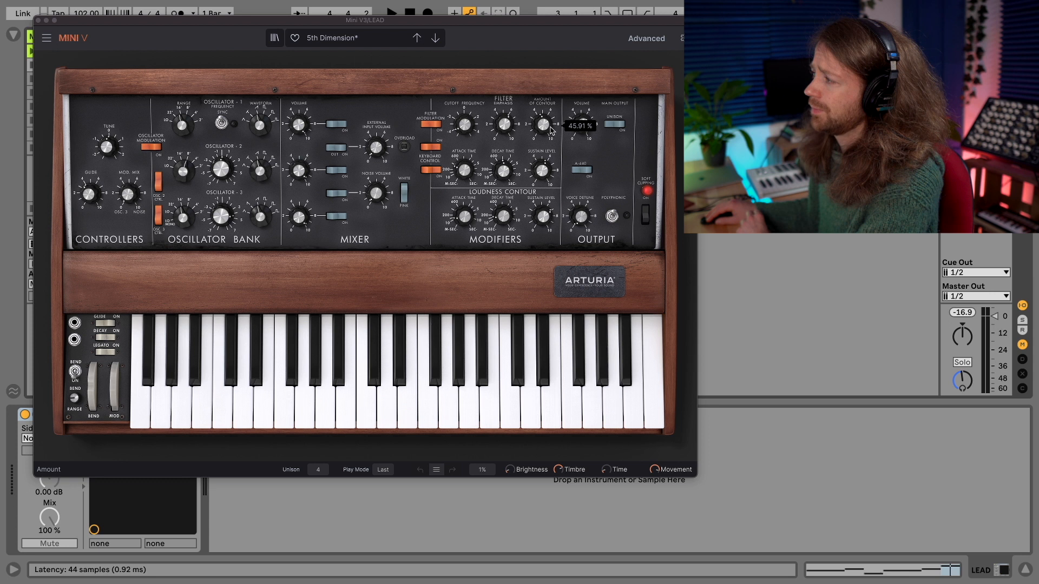
mouse_move(471, 179)
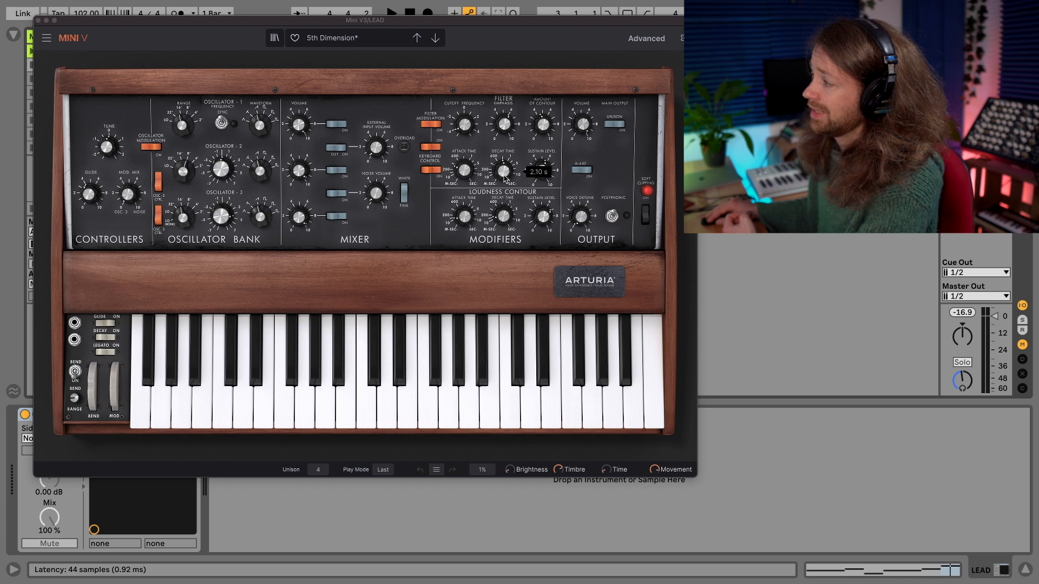
mouse_move(543, 172)
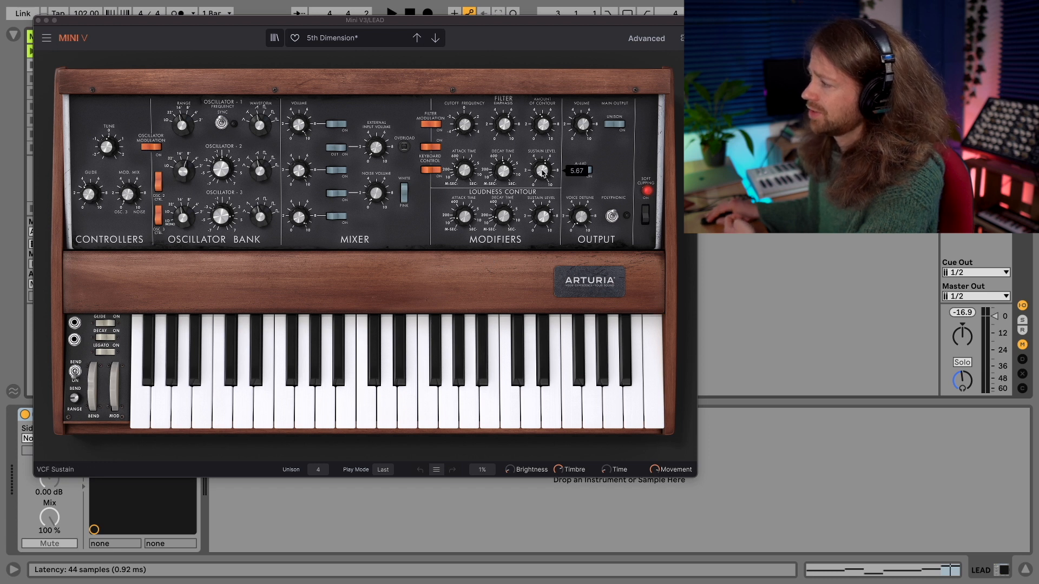
mouse_move(462, 222)
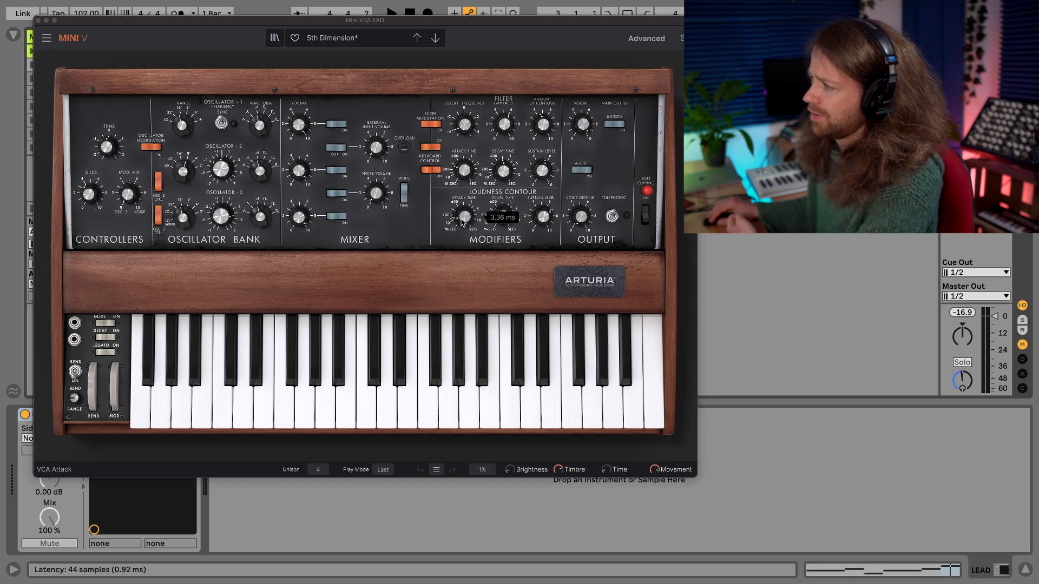
mouse_move(509, 221)
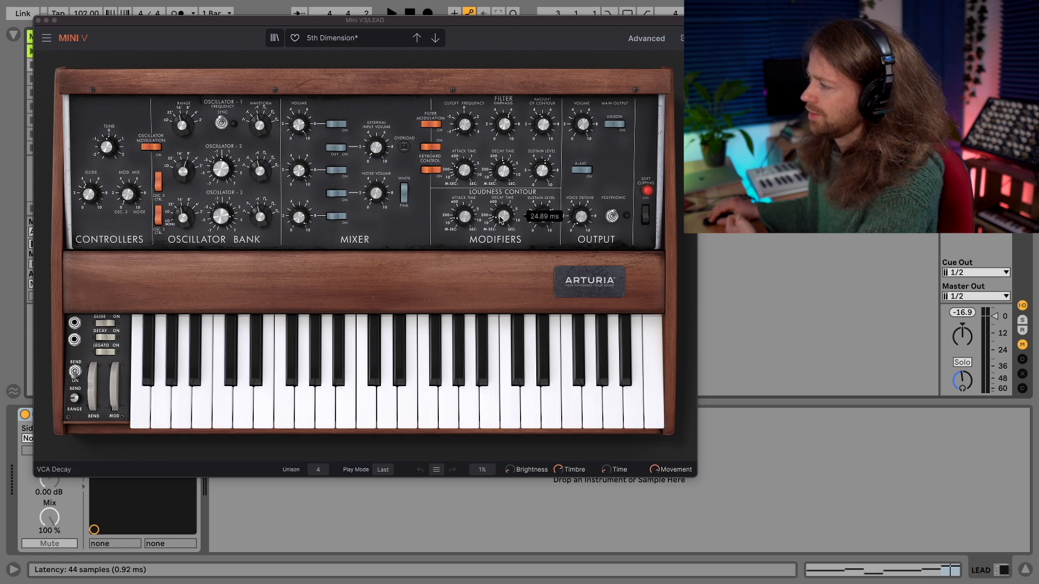
mouse_move(542, 218)
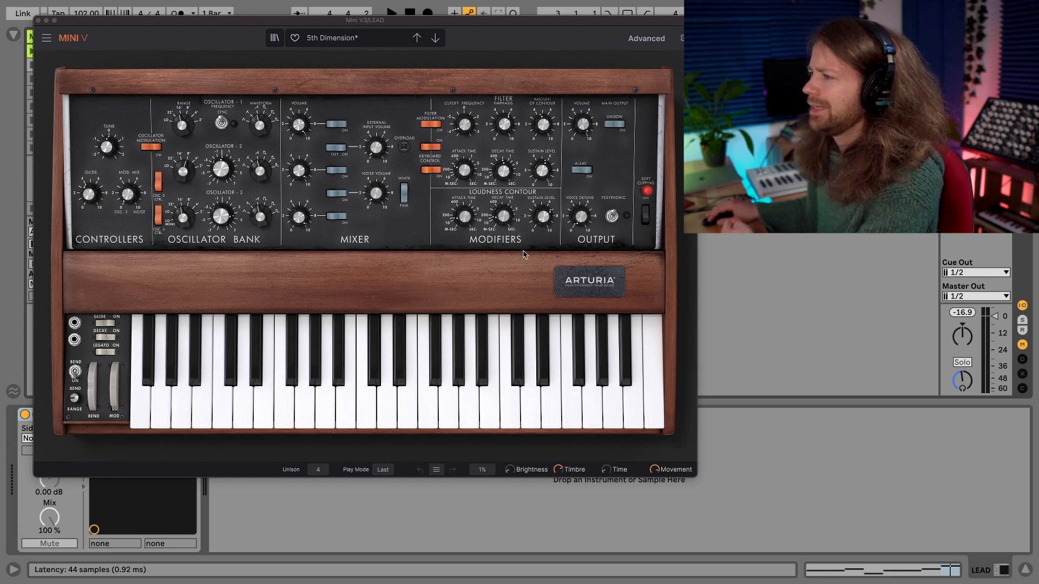
Step: Inspect the modulation matrix in the Mini V3 advanced view, including the LFO to VCF Env Dec amount, and close the plug-in window
click(646, 38)
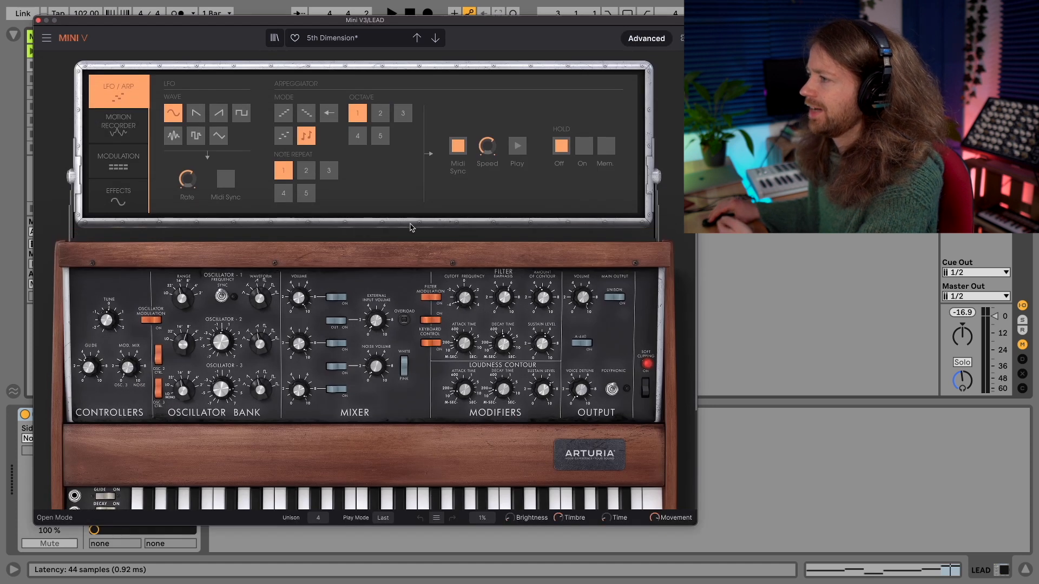
click(132, 204)
click(120, 166)
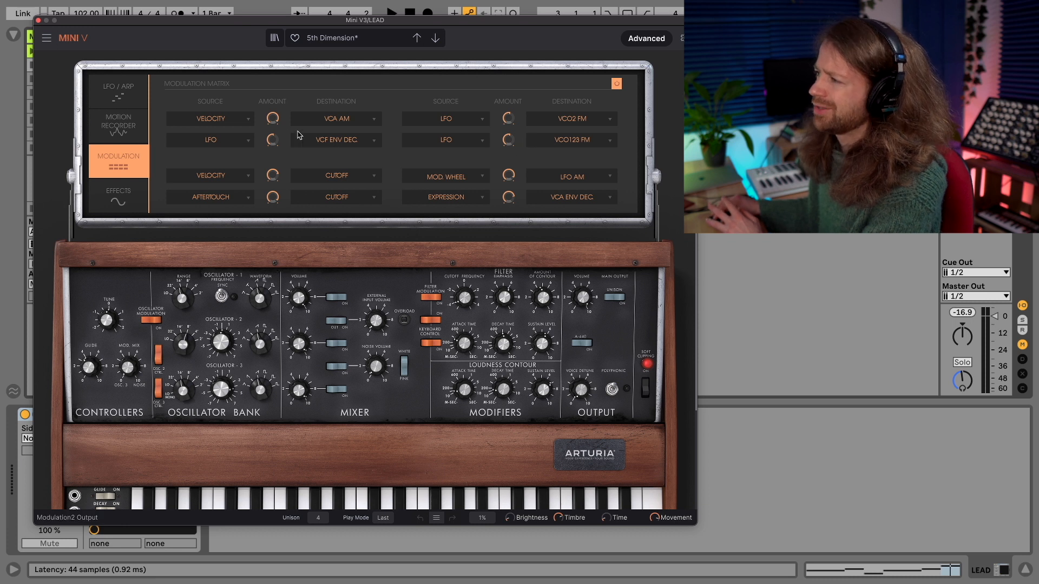
drag(273, 142, 273, 146)
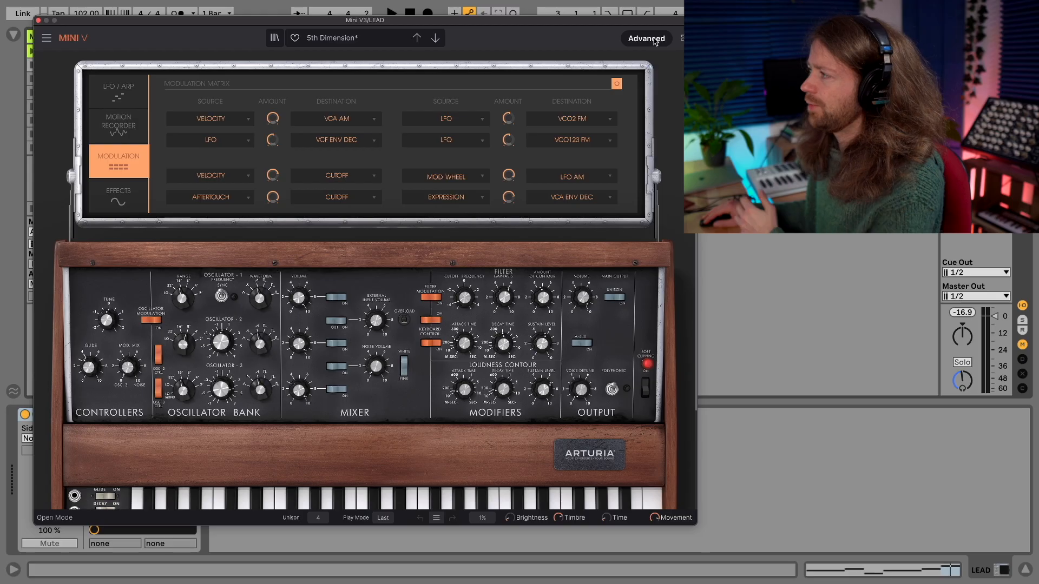
click(653, 38)
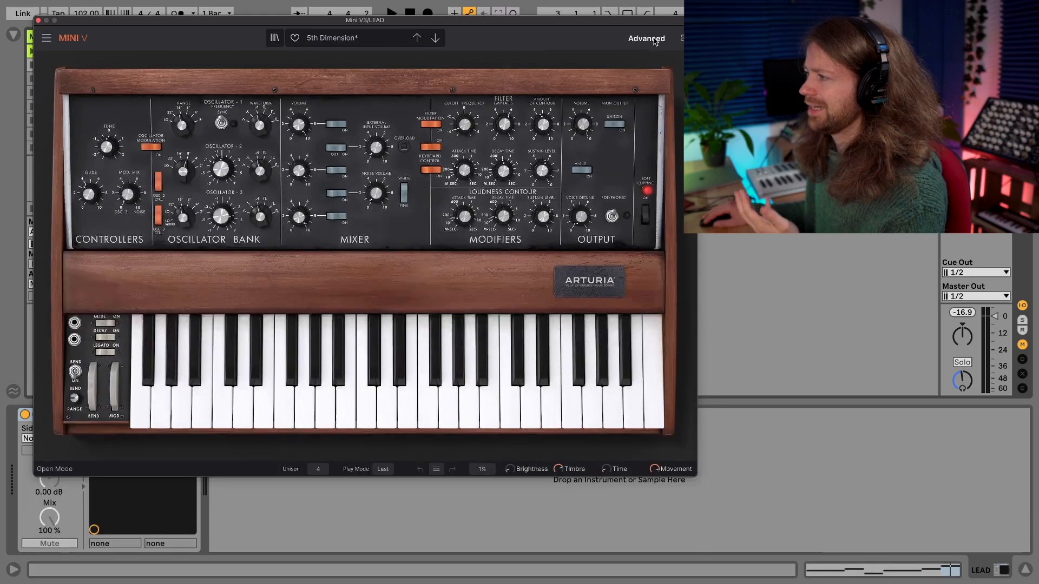
click(38, 20)
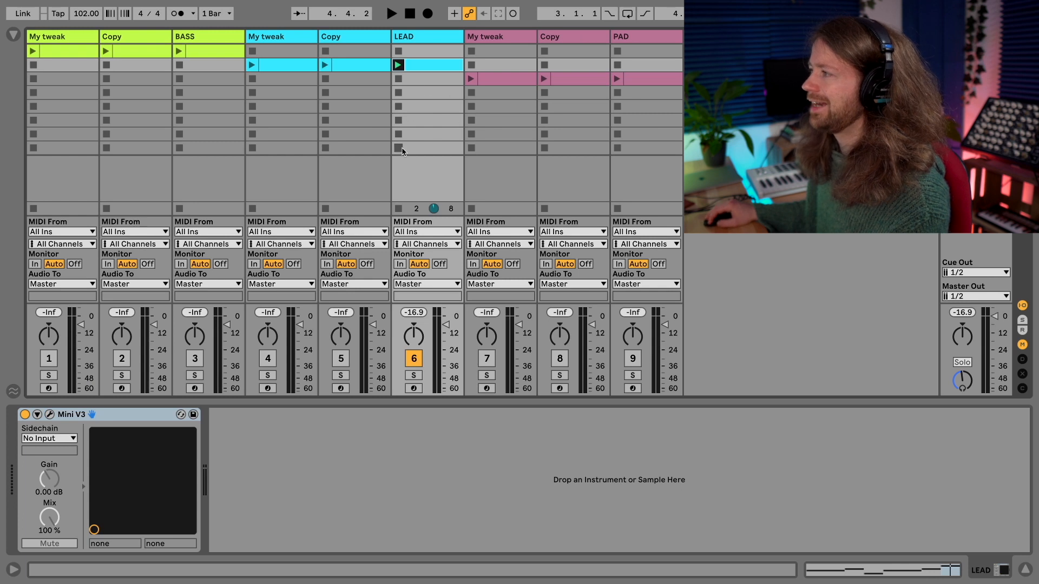
Step: Solo the blue Copy track and review its Analog's Fil1, Amp1 and oscillator settings
click(340, 377)
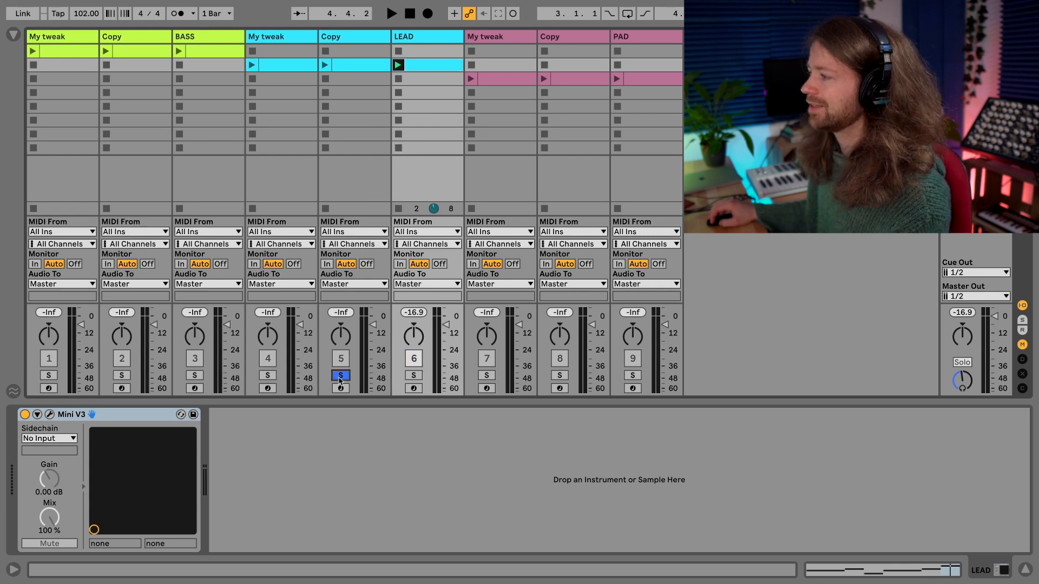
click(352, 38)
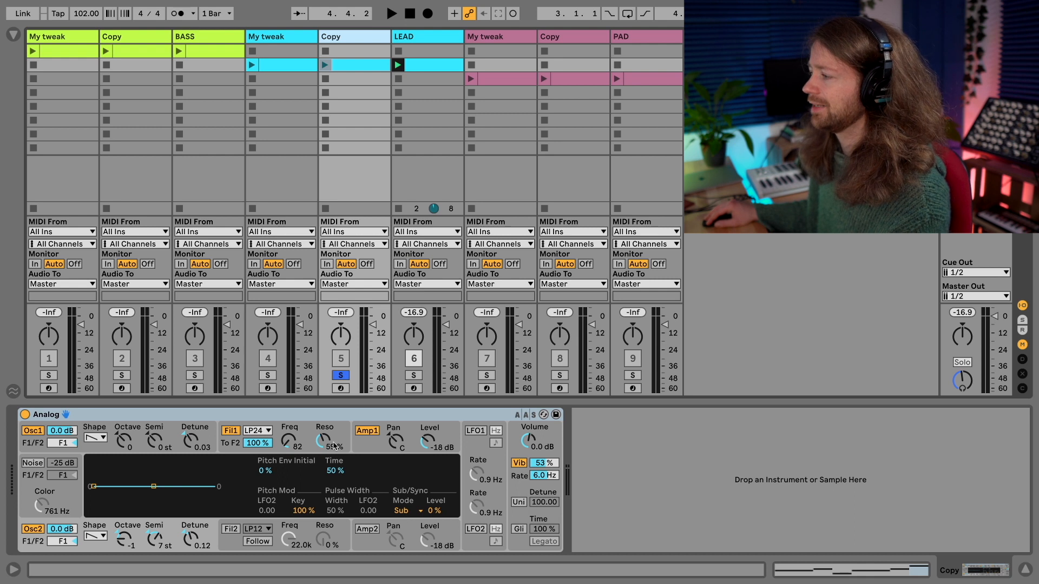
click(301, 449)
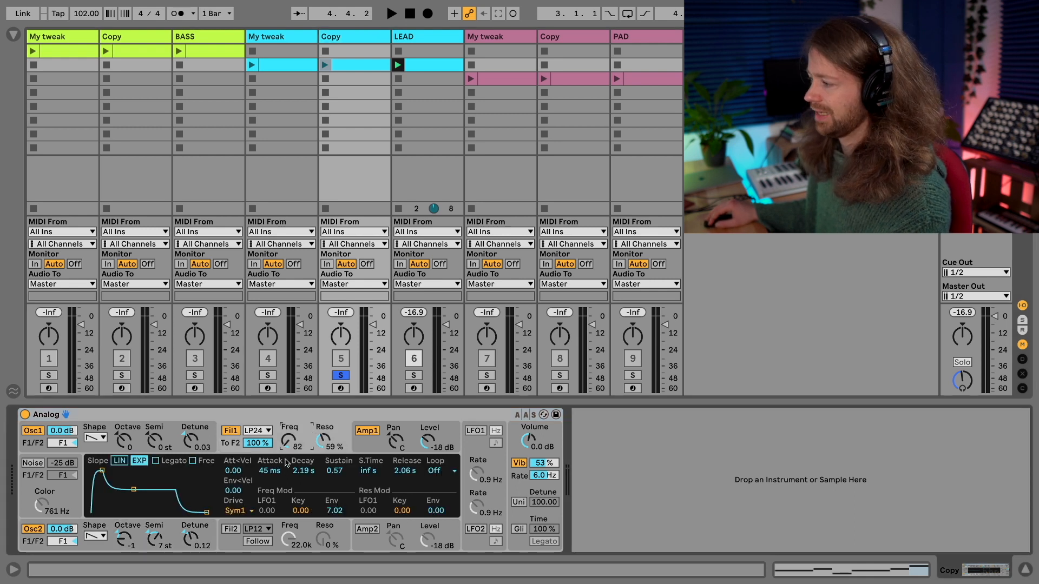
click(374, 451)
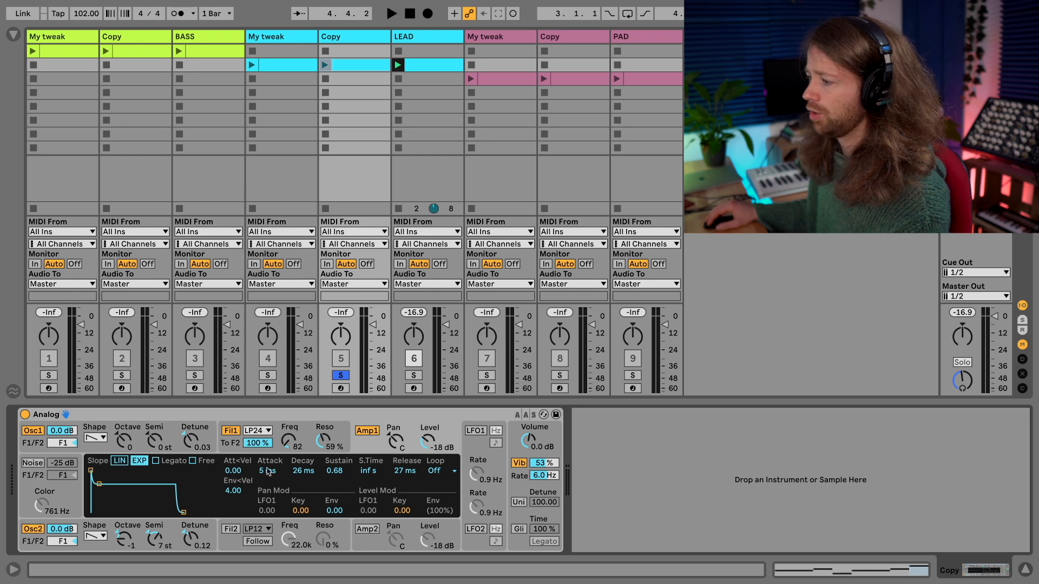
click(39, 447)
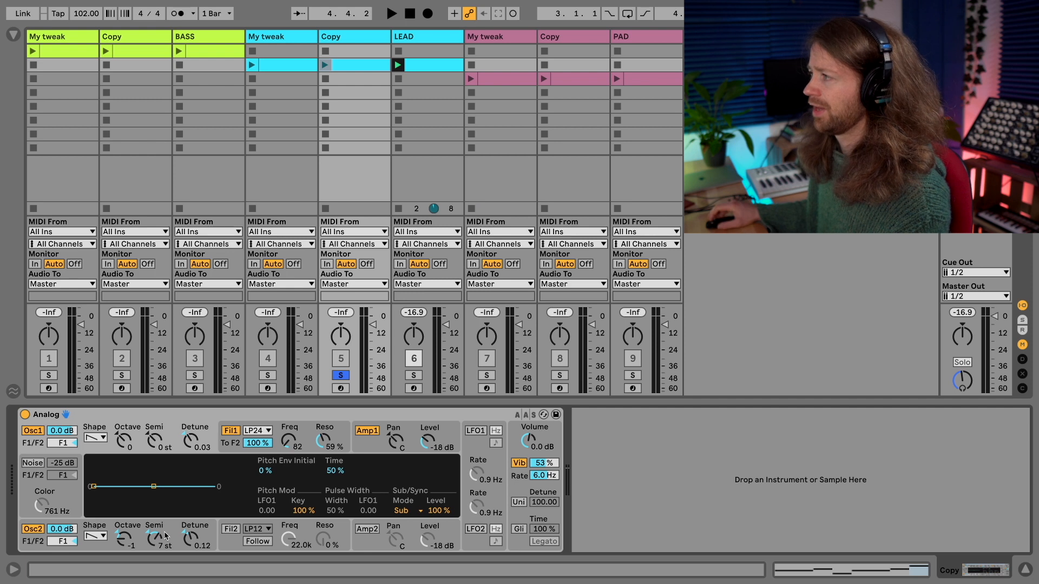
Step: Play the blue Copy clip, unsolo its track to compare it with the LEAD sound, and stop both clips
click(325, 64)
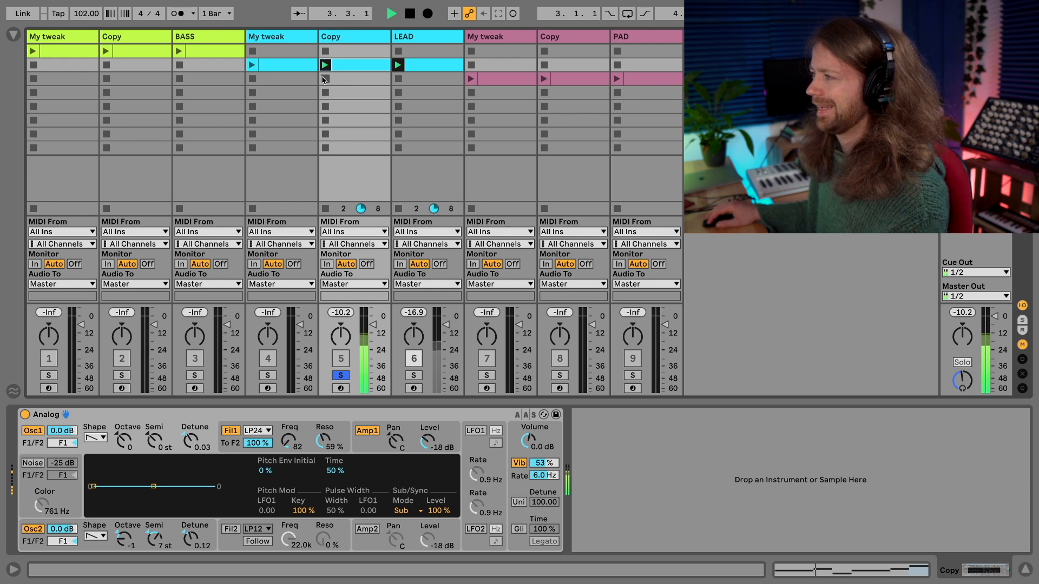
key(space)
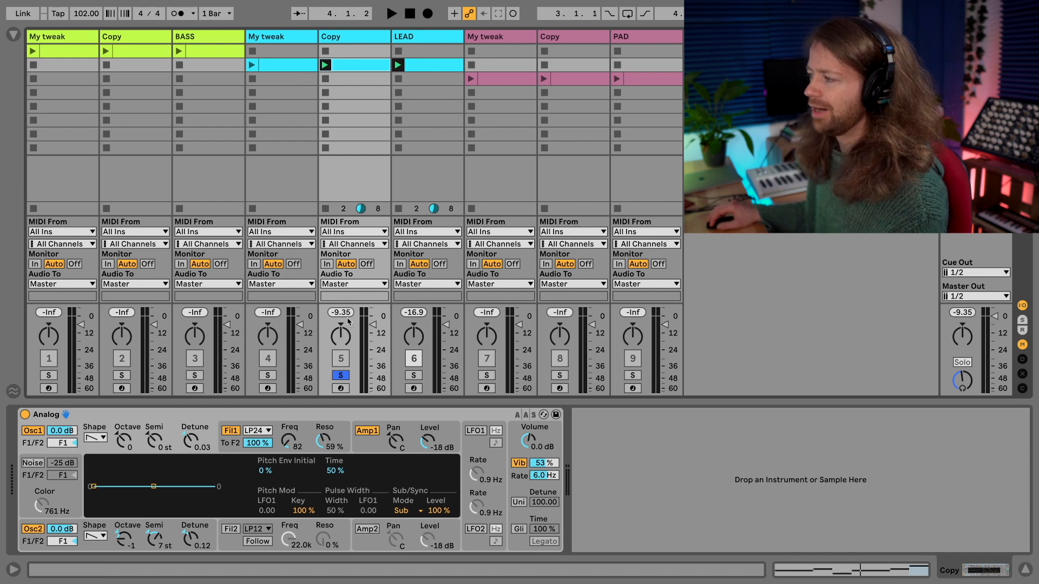
key(space)
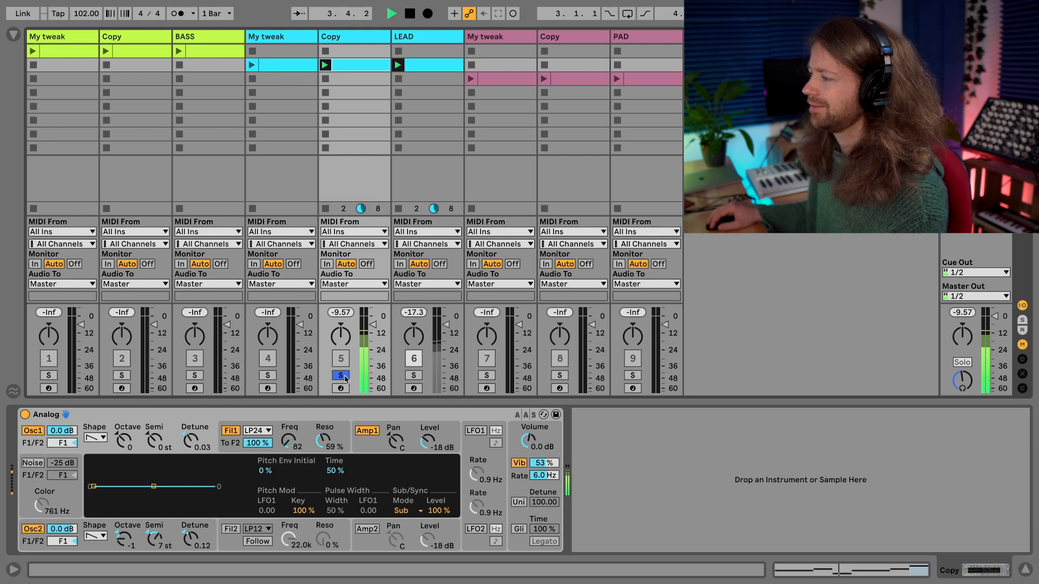
click(344, 377)
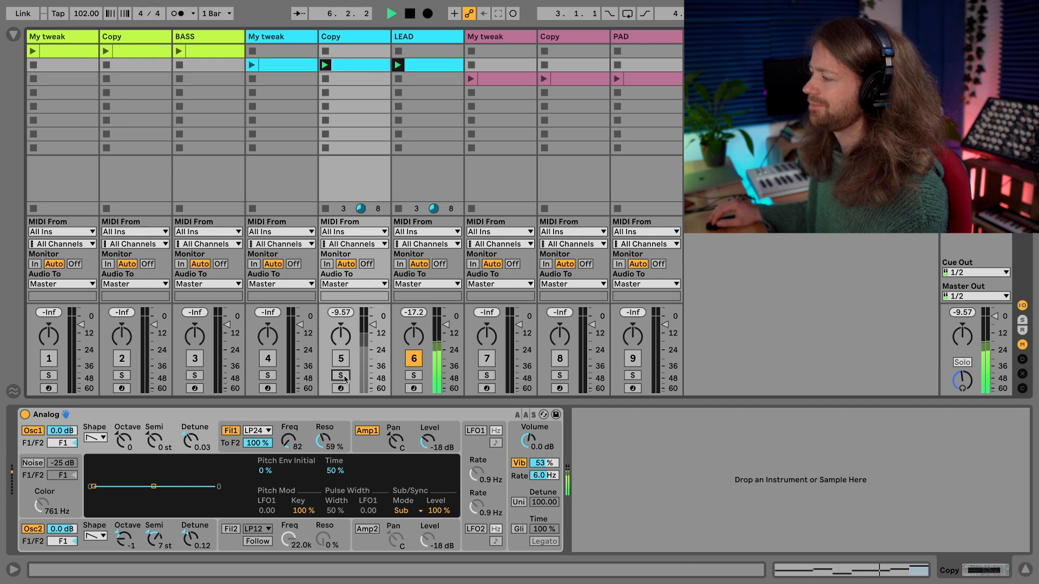
key(space)
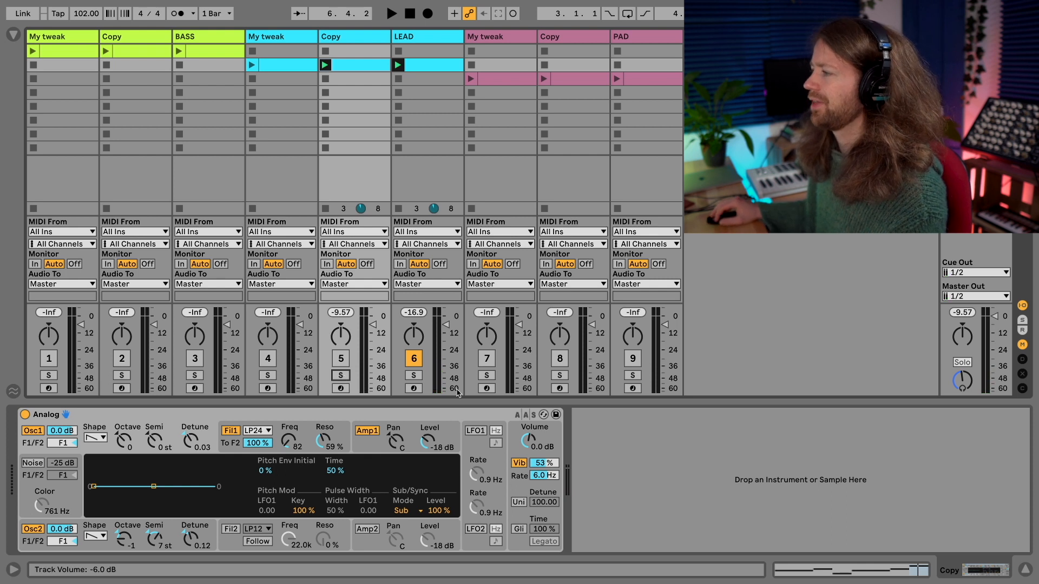
click(400, 148)
click(326, 148)
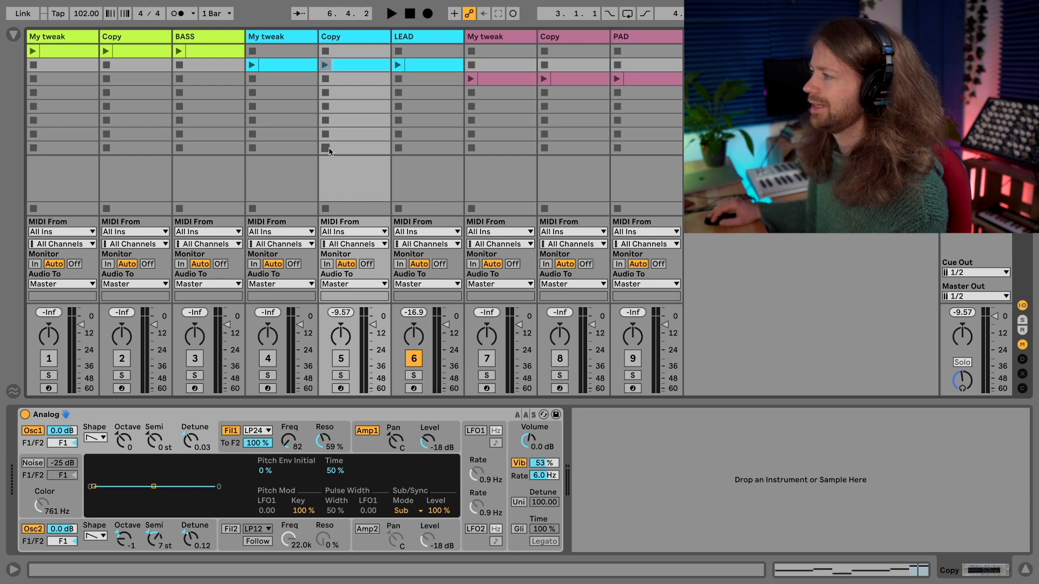
Step: Compare the main Analog oscillator and filter settings of the blue My tweak and Copy tracks
click(337, 39)
click(311, 36)
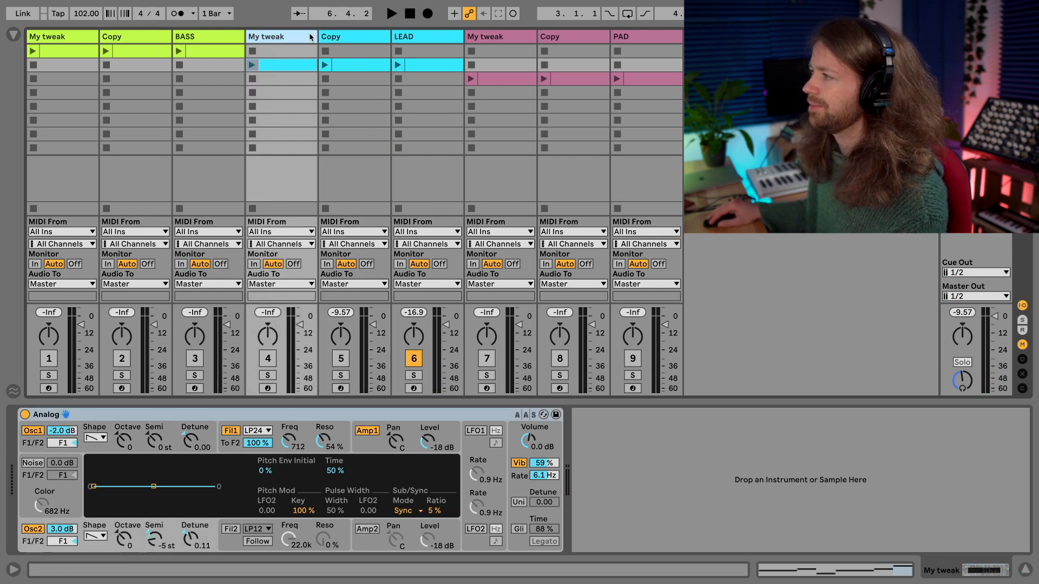
click(336, 39)
click(305, 41)
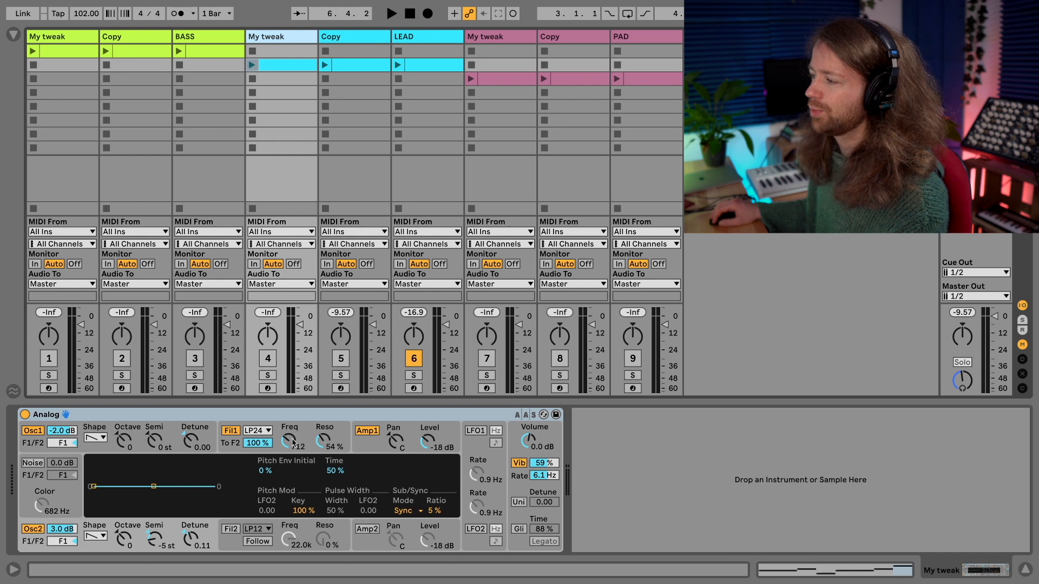
click(343, 37)
click(301, 41)
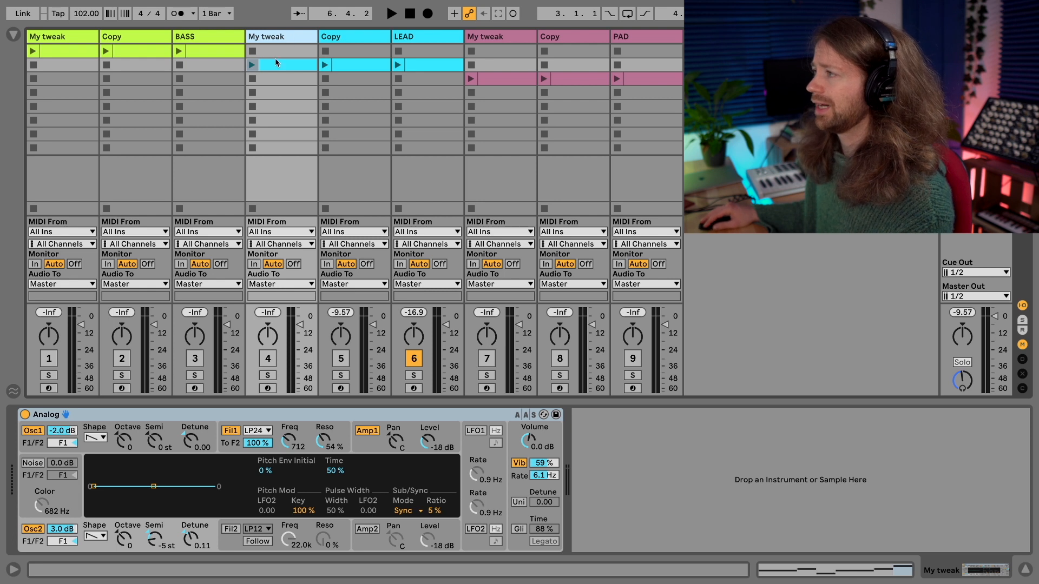
Step: Compare the Analog Fil1 envelope, drive and envelope modulation settings between the blue My tweak and Copy tracks
click(231, 444)
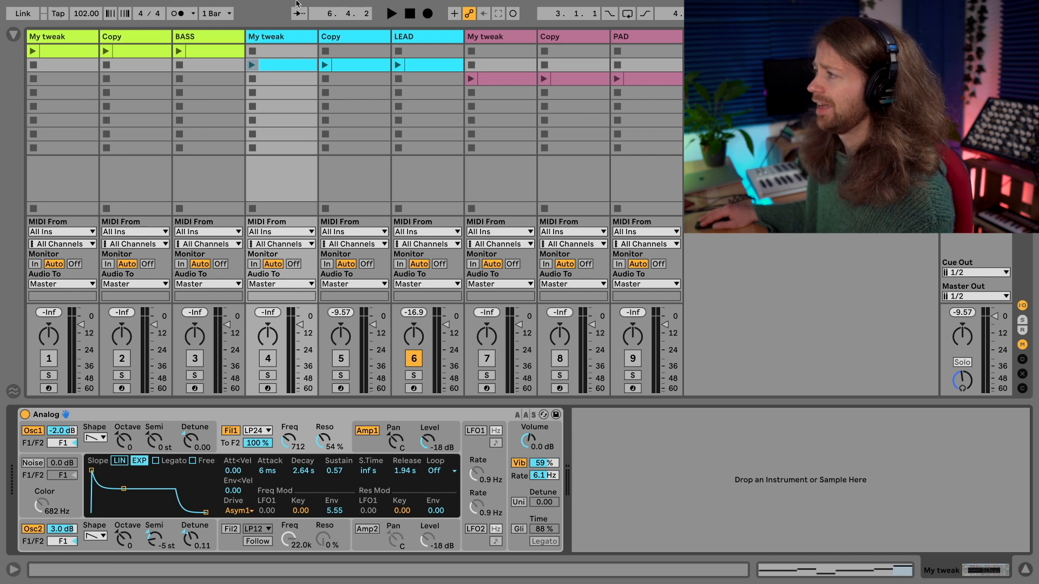
click(350, 38)
click(229, 443)
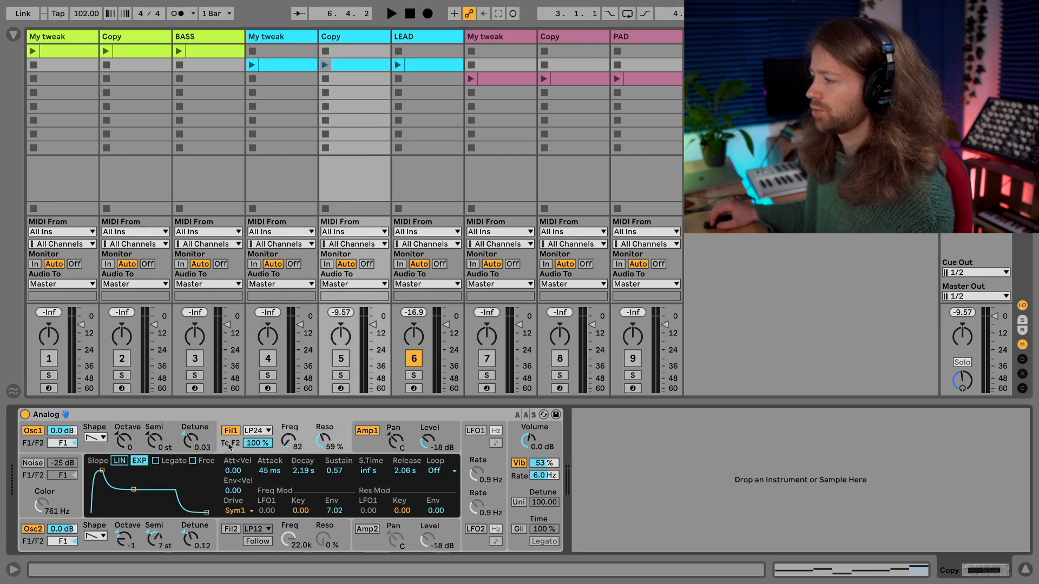
click(292, 39)
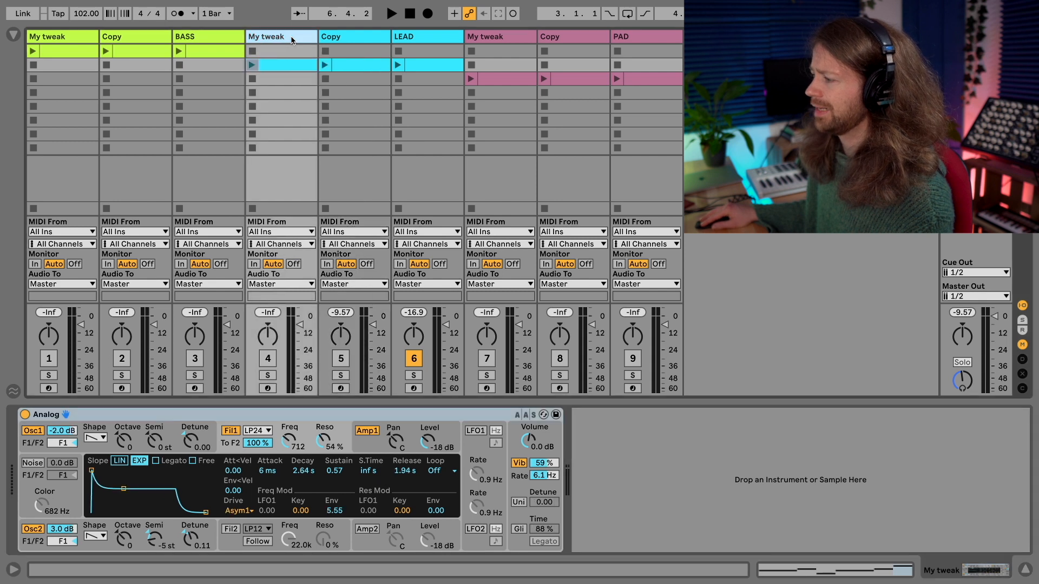
click(331, 37)
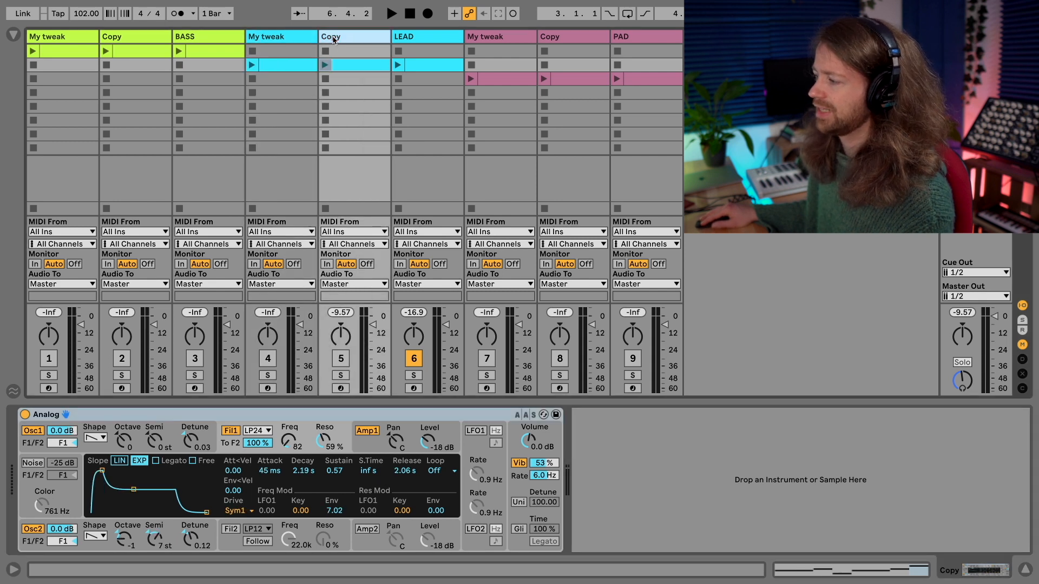
click(302, 43)
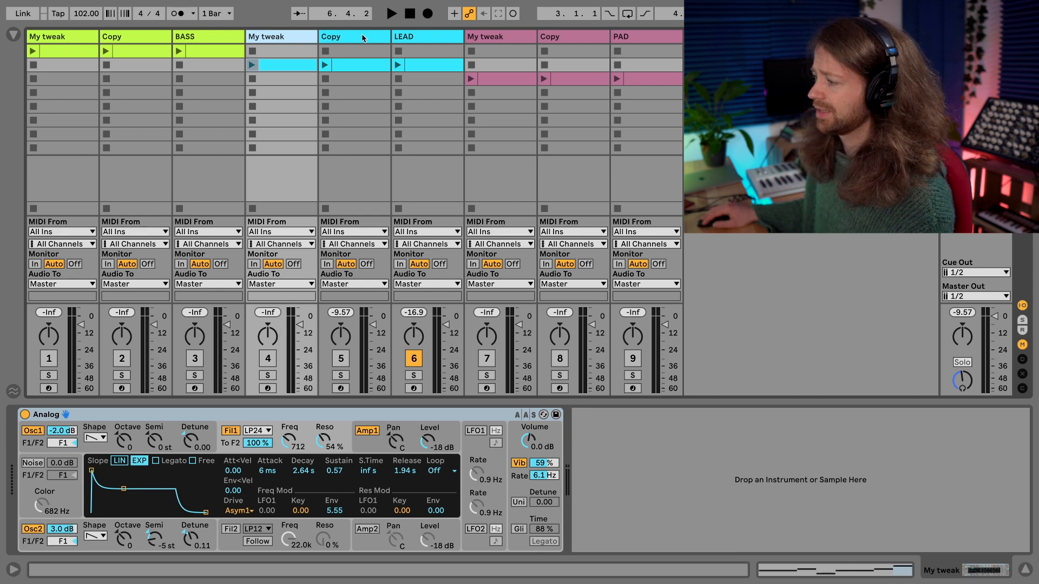
click(363, 38)
click(297, 39)
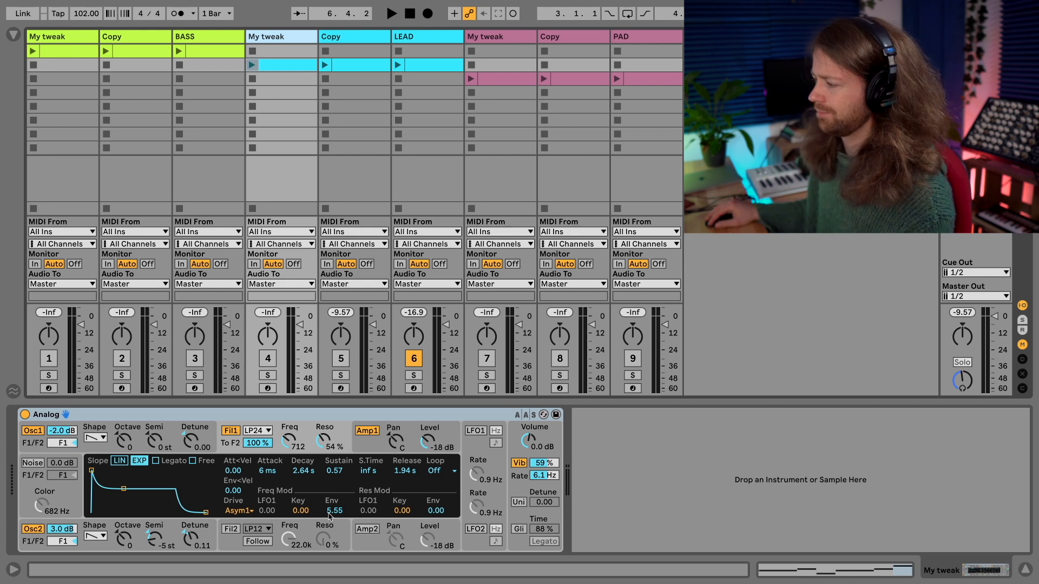
Step: Compare the Amp1 envelope settings of the blue My tweak and Copy tracks and return to My tweak's Fil1 envelope
click(369, 449)
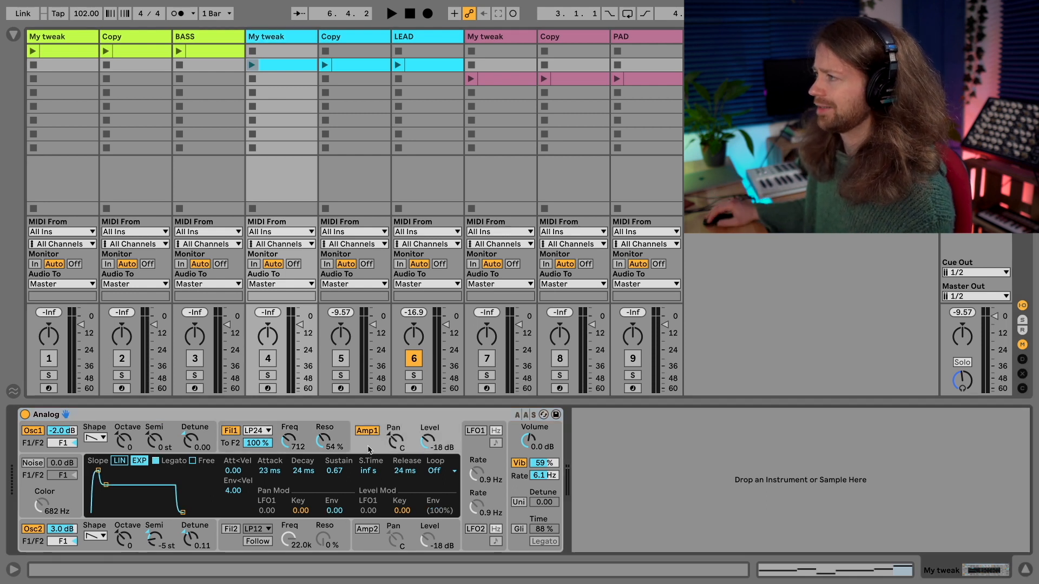
click(364, 42)
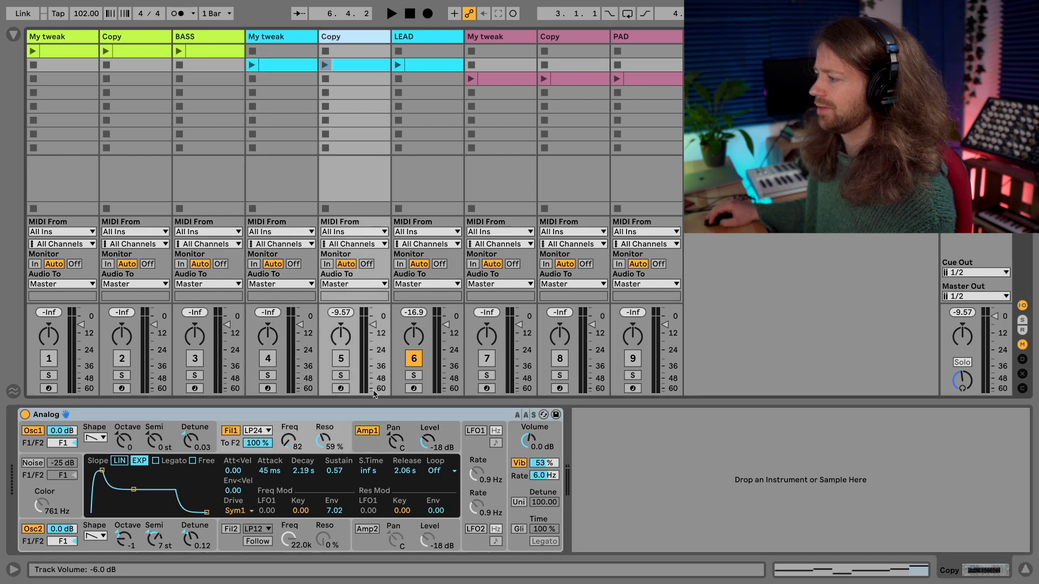
click(291, 37)
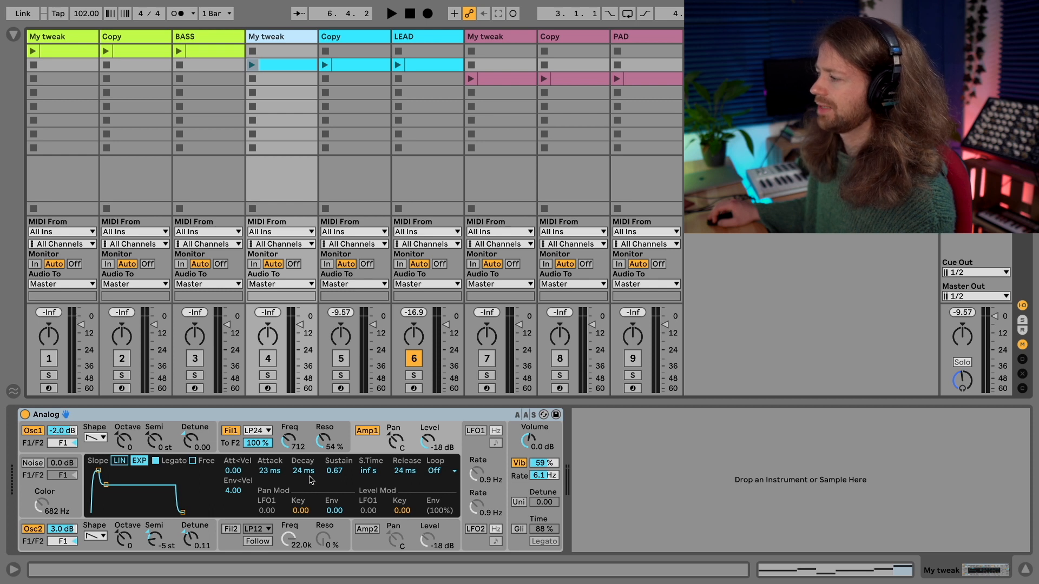
click(332, 38)
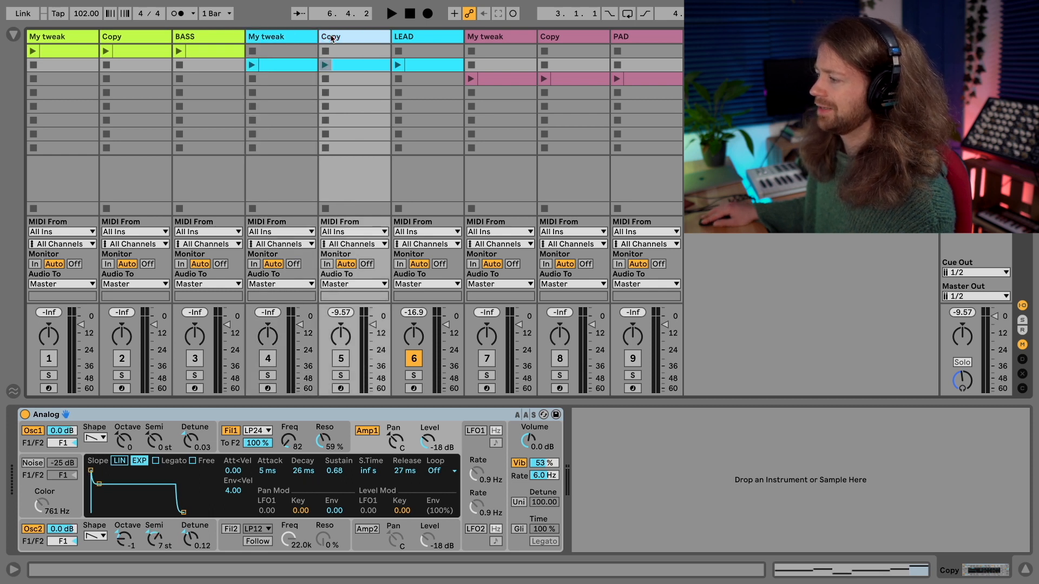
click(294, 32)
click(331, 38)
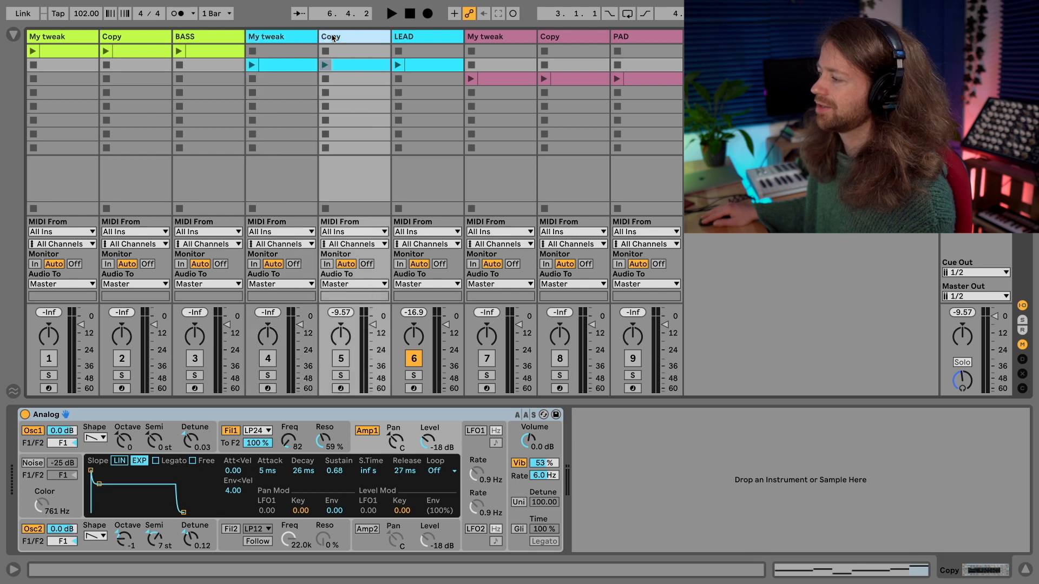
click(291, 38)
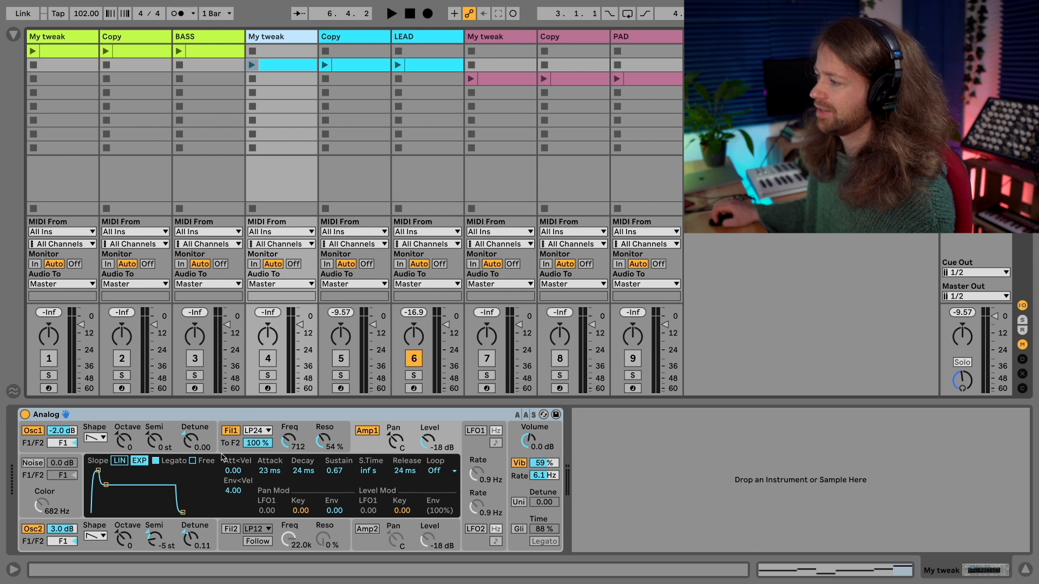
click(227, 452)
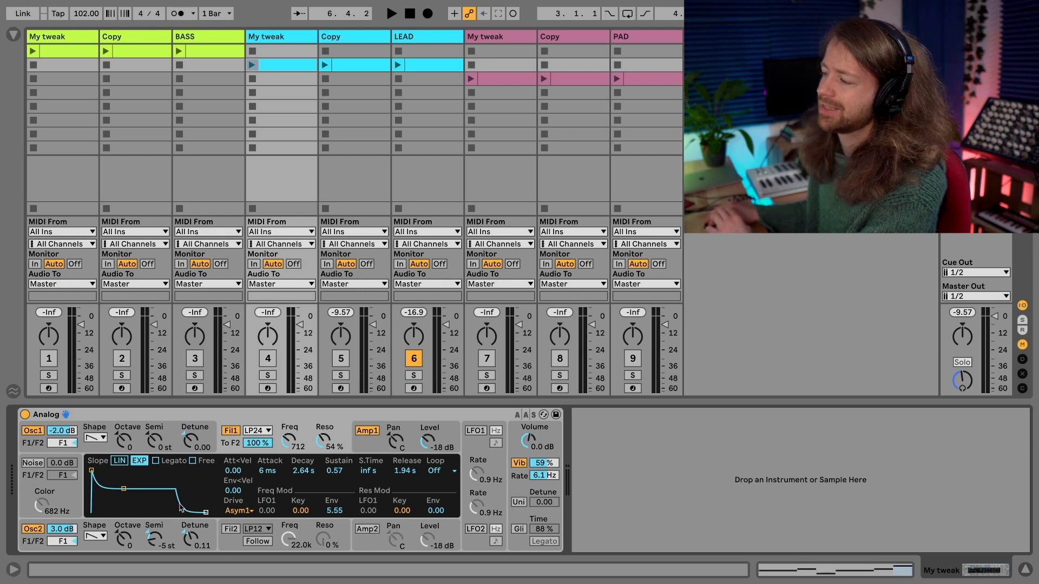
Step: Play the blue My tweak and LEAD clips together, toggling My tweak's solo to compare both sounds, and leave it unsoloed
click(271, 375)
click(252, 65)
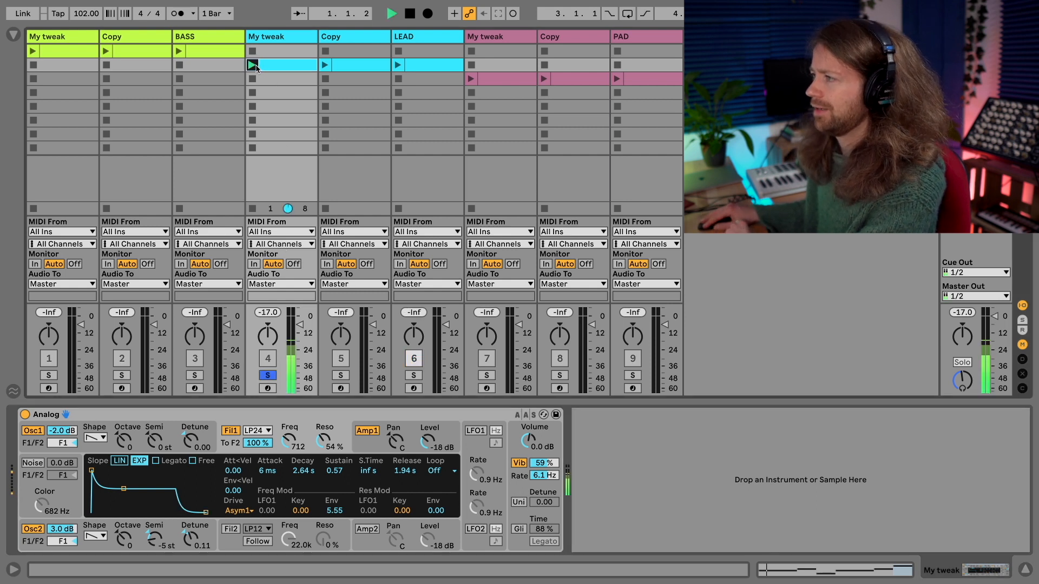
click(398, 65)
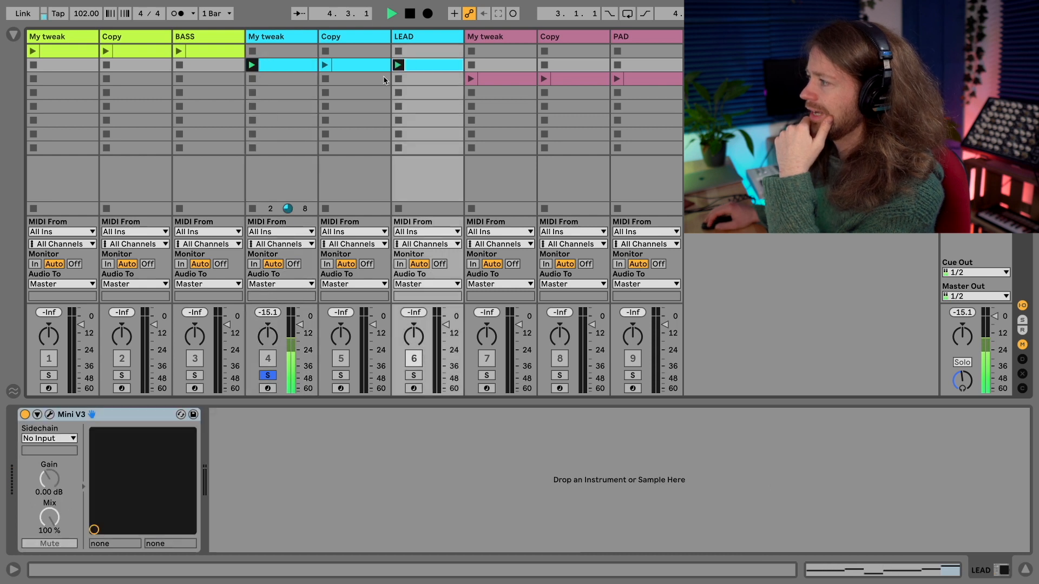
click(268, 375)
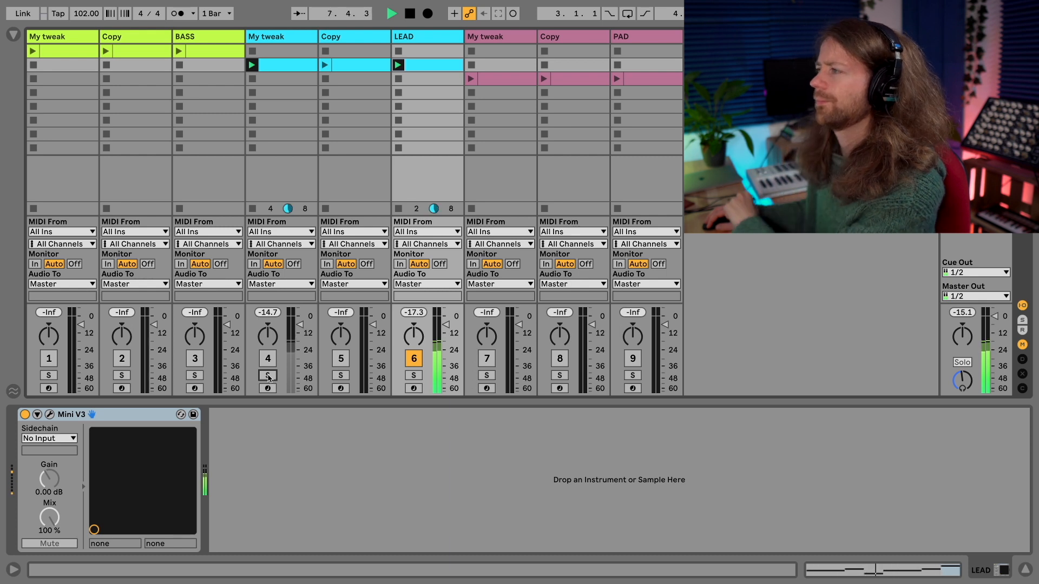
click(268, 375)
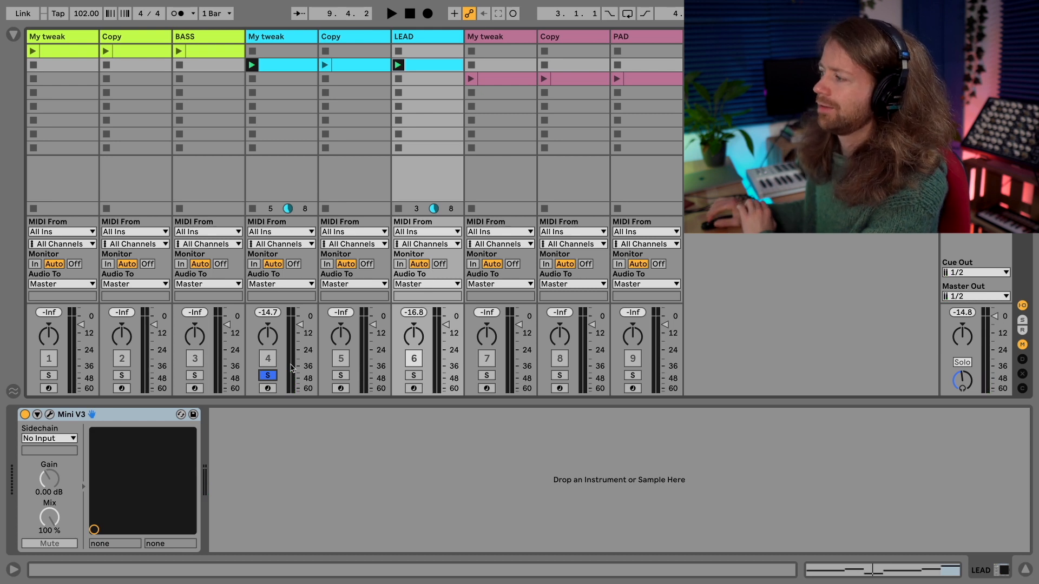
click(275, 374)
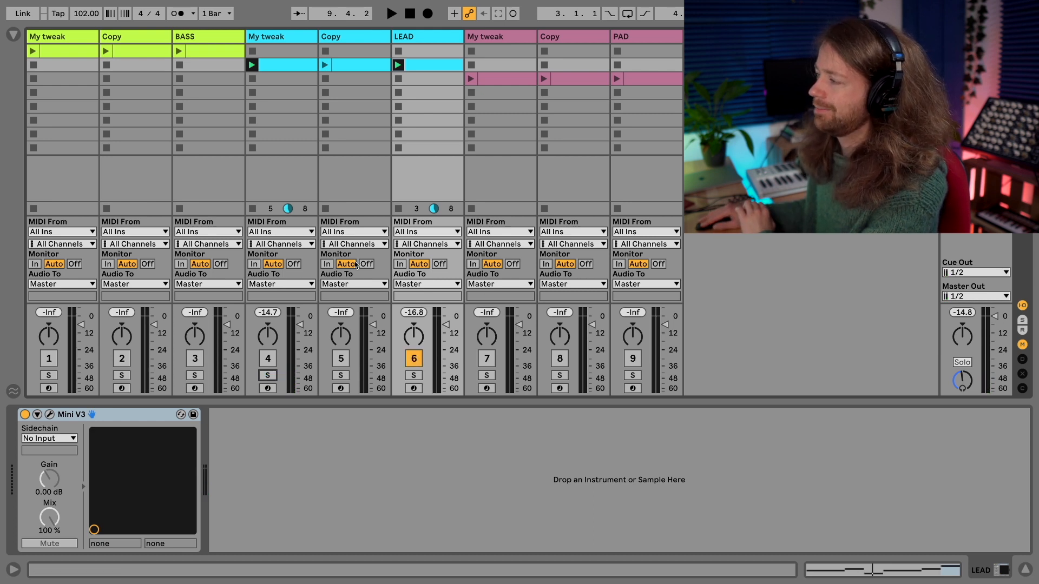
Step: Switch between the blue My tweak and LEAD tracks to view their Analog and Mini V3 devices
click(286, 36)
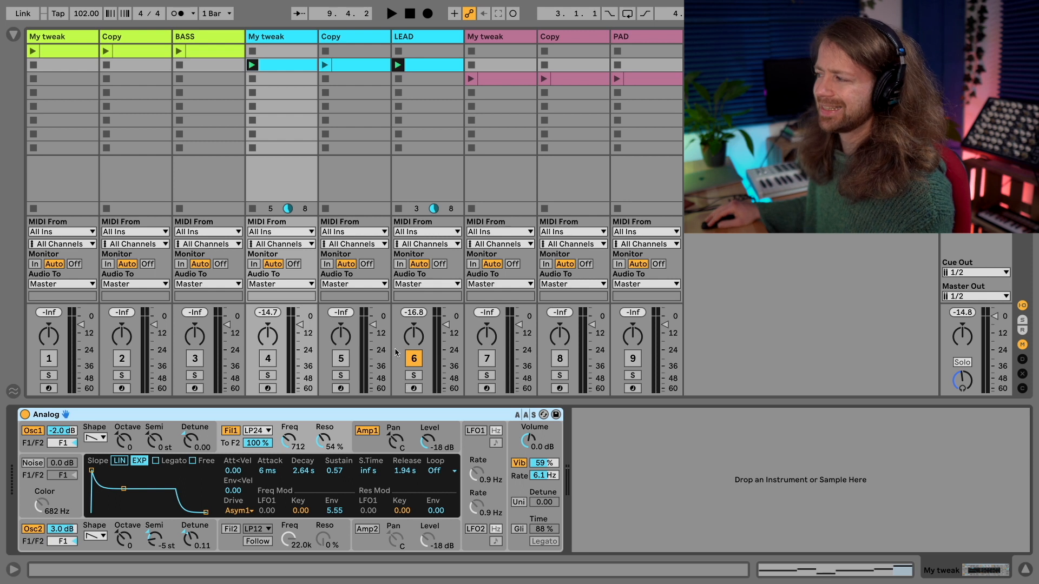
click(410, 37)
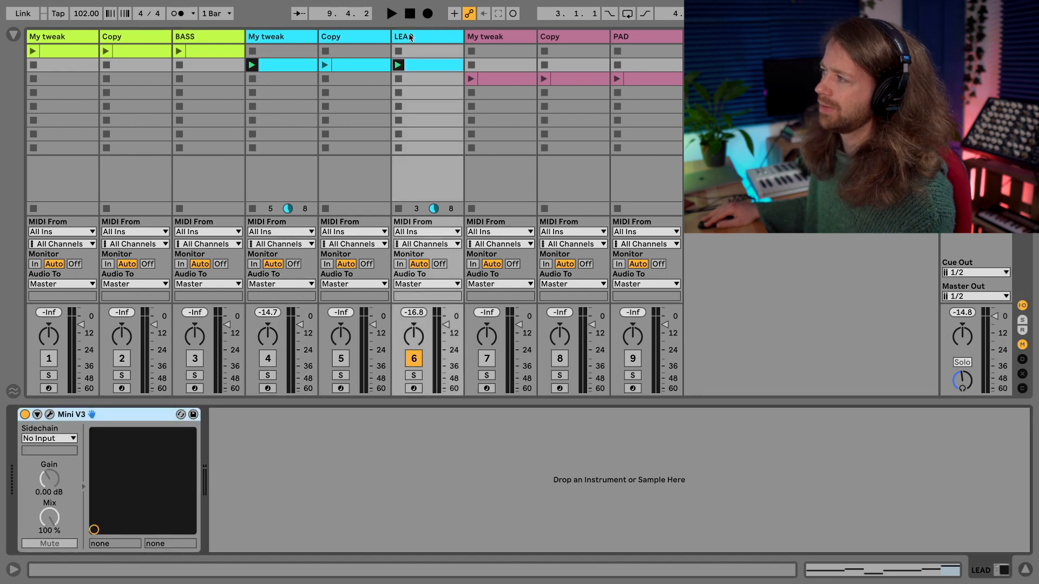
click(288, 41)
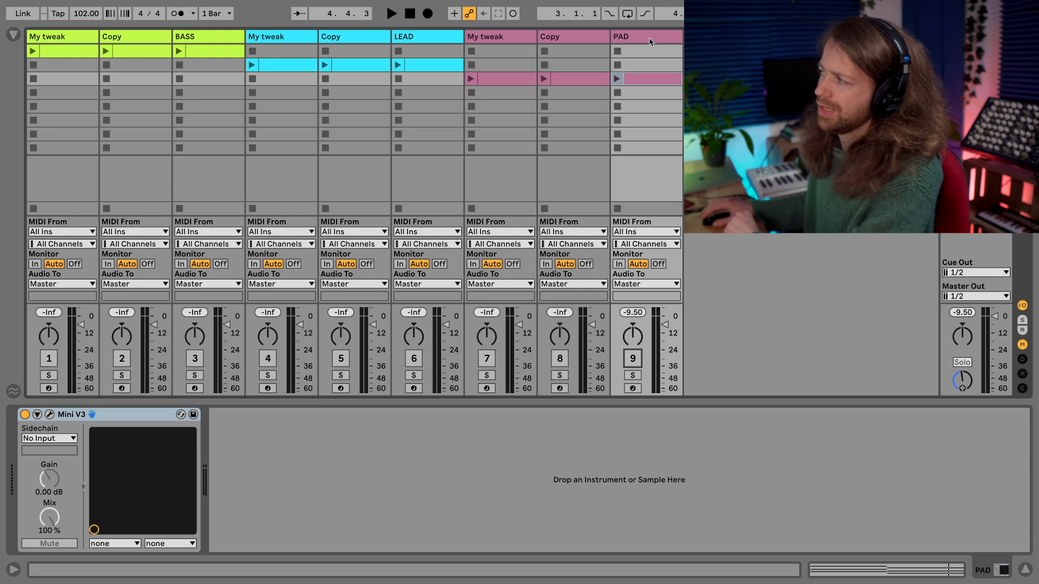
Step: Activate the PAD track and launch its clip
click(636, 361)
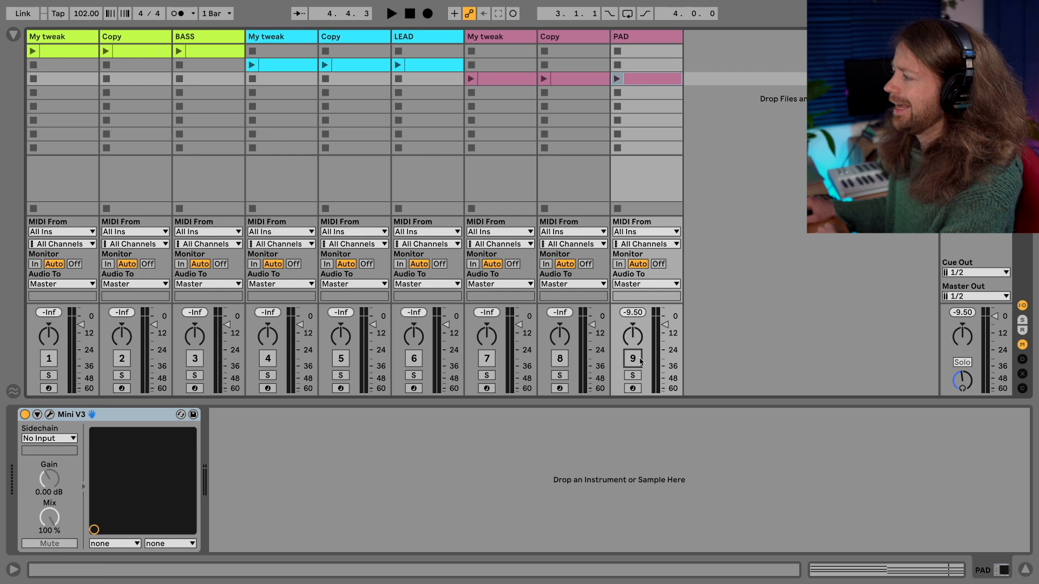
click(639, 360)
click(621, 79)
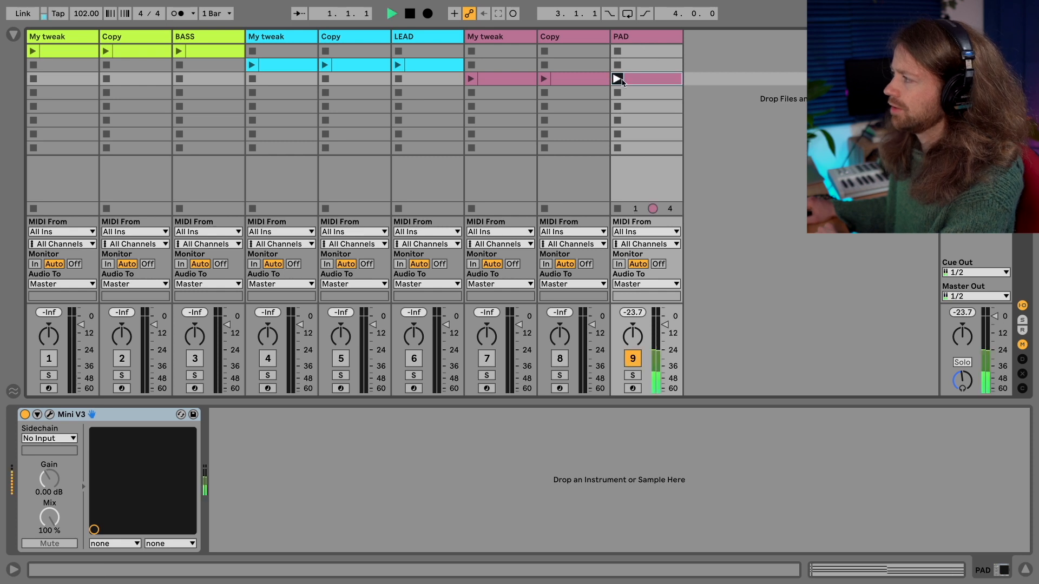
Step: Open the PAD track's Mini V3 interface, stop playback and examine the oscillator waveforms
click(49, 414)
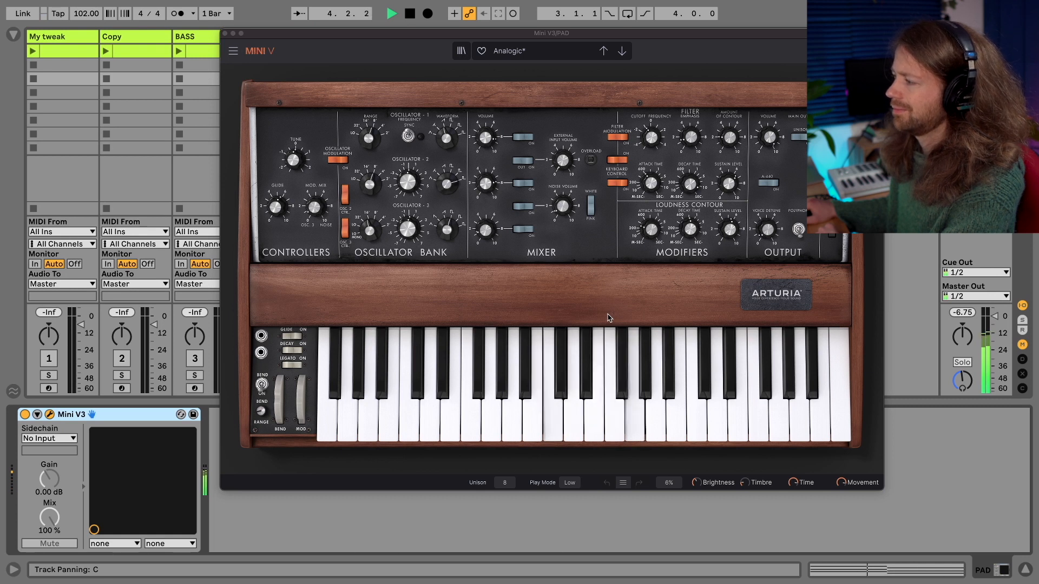
key(space)
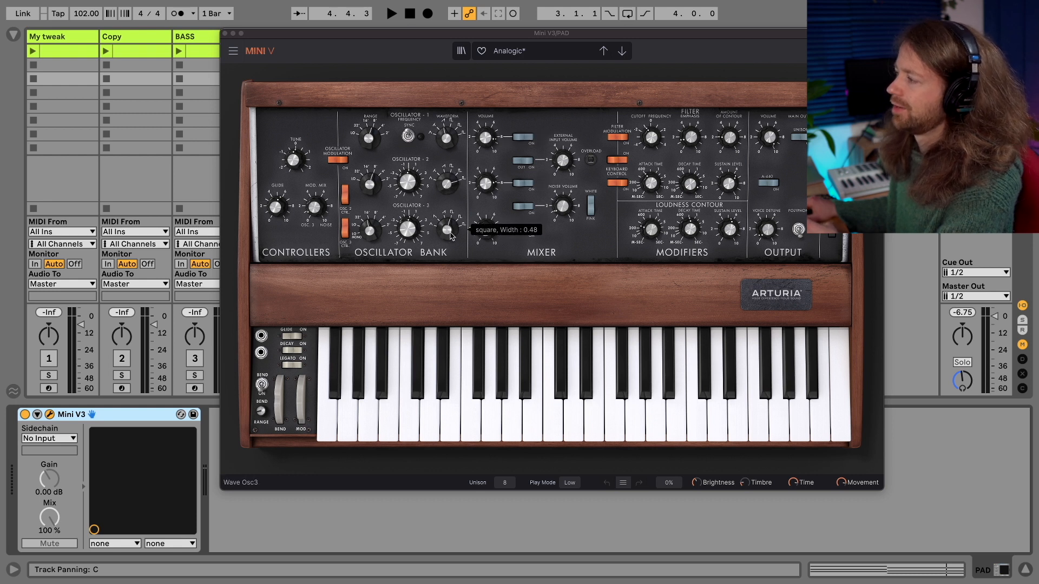
mouse_move(480, 4)
mouse_move(570, 171)
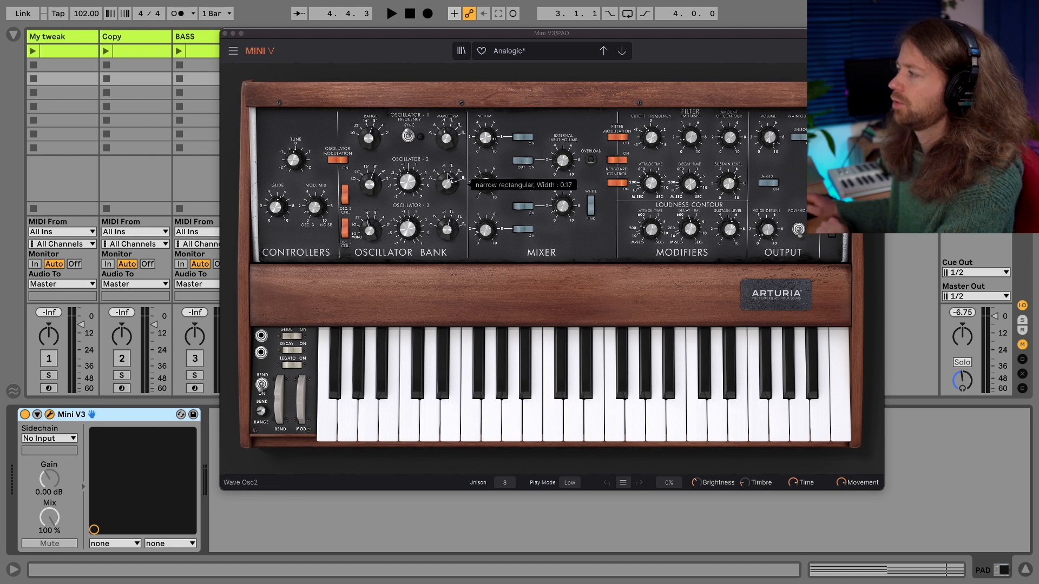
Step: Examine the PAD patch's filter contour amount and the attack, decay and sustain settings of its filter and loudness envelopes
mouse_move(660, 135)
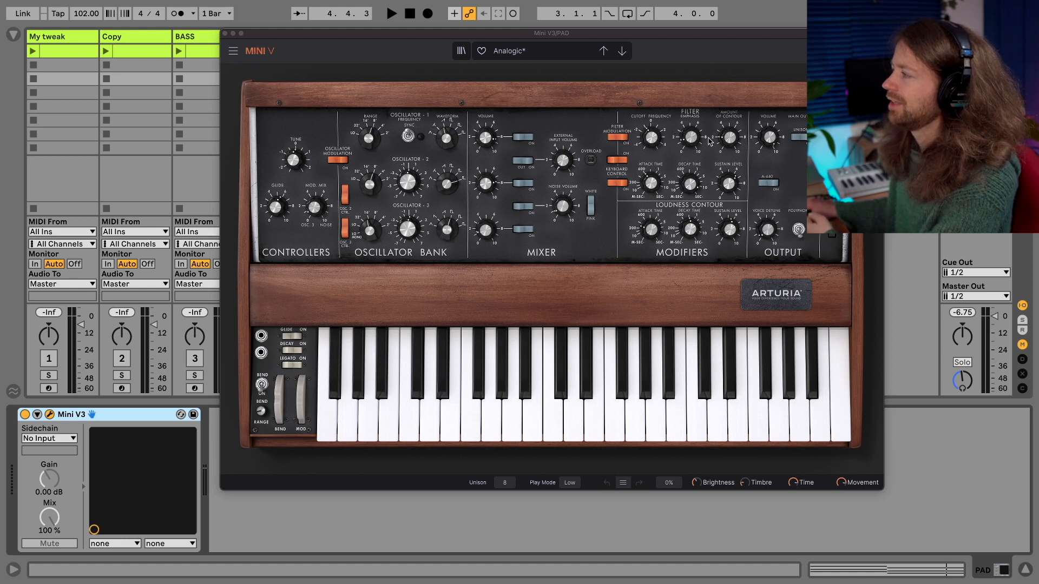
mouse_move(730, 147)
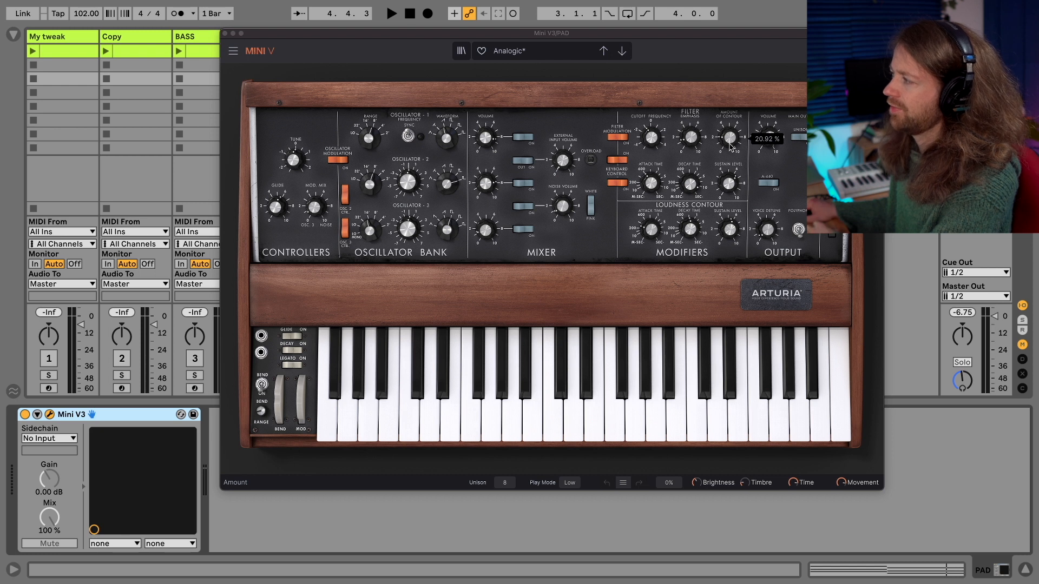
mouse_move(691, 190)
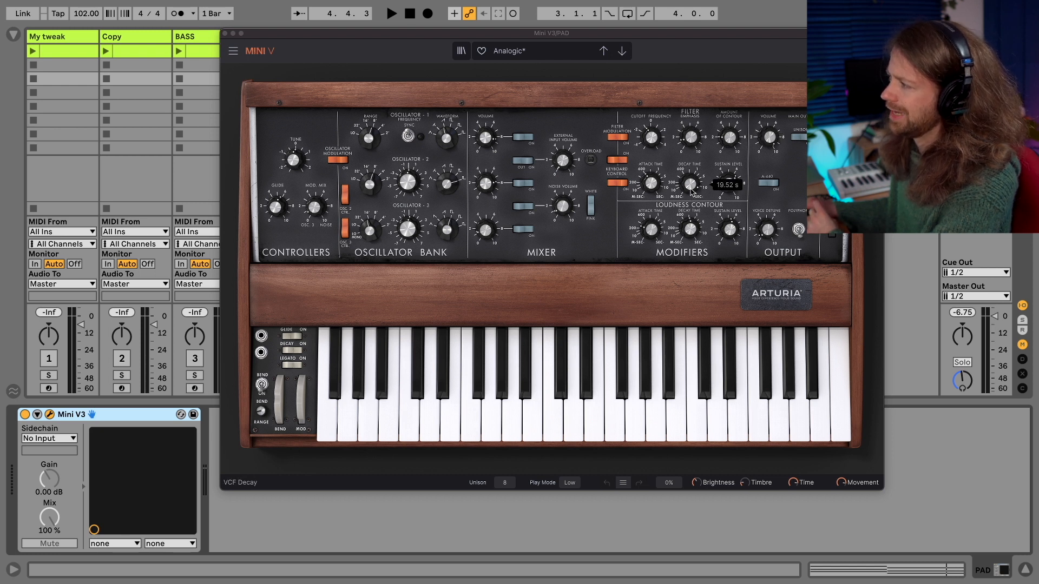
mouse_move(651, 183)
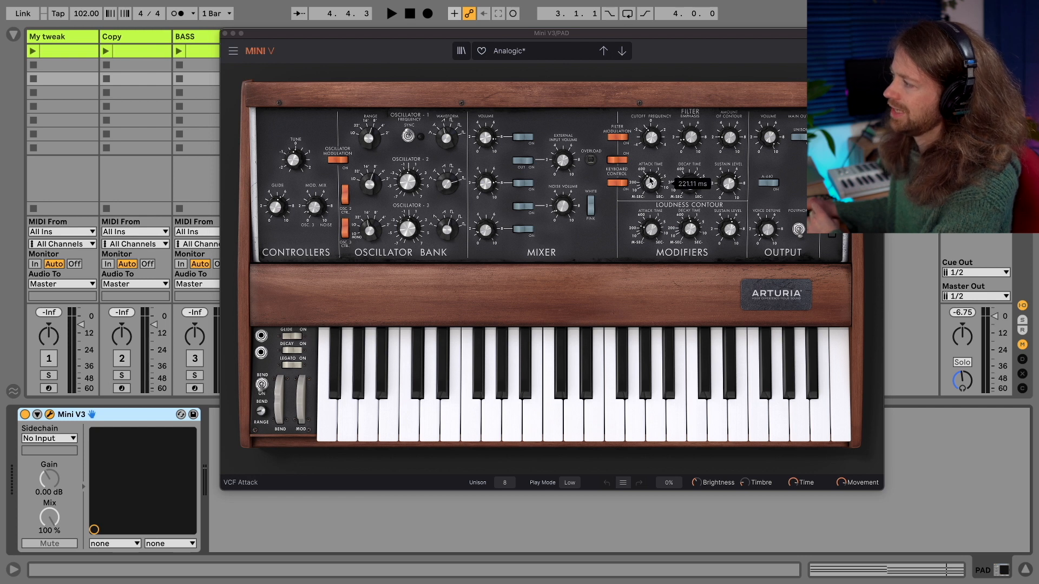
mouse_move(724, 190)
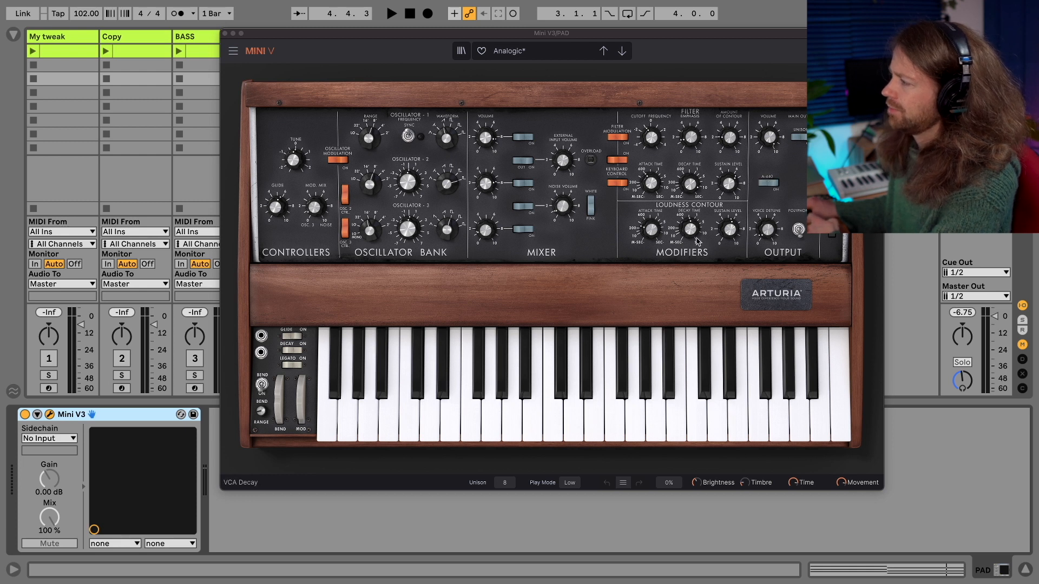
mouse_move(654, 235)
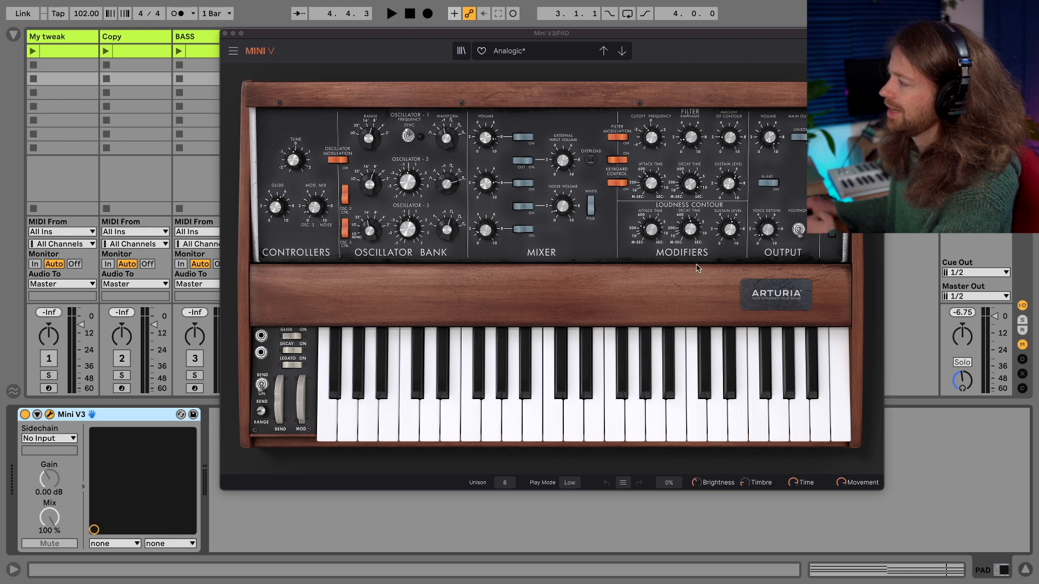
mouse_move(692, 230)
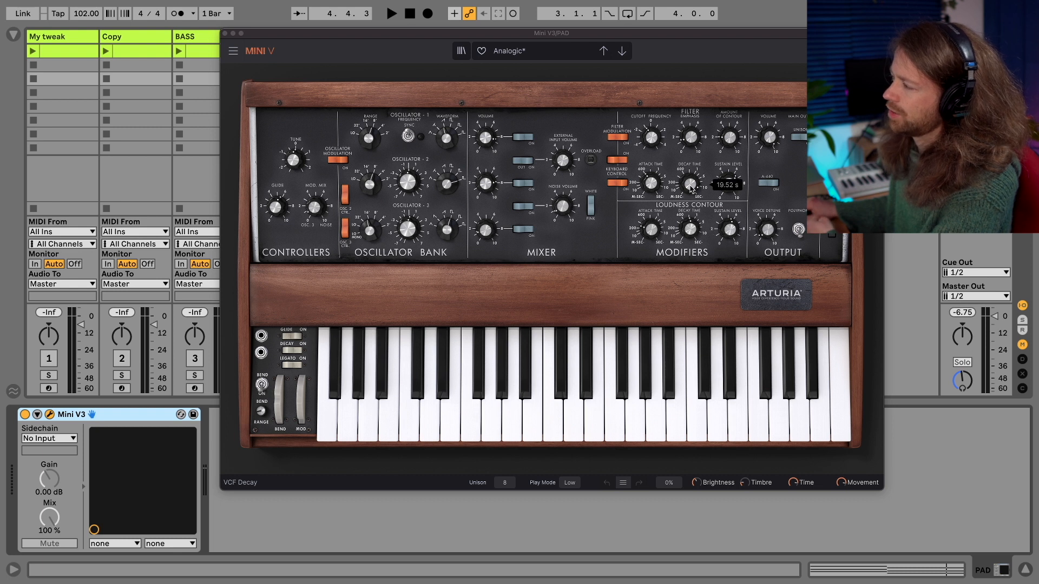
mouse_move(736, 230)
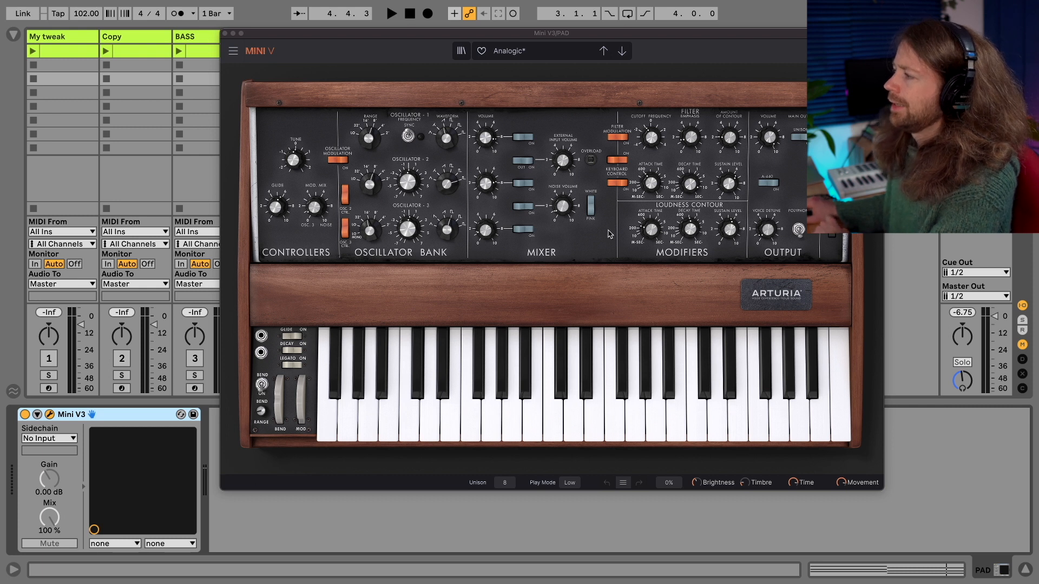
Step: Examine the PAD patch's oscillator and noise volumes in the Mini V3 mixer section
mouse_move(449, 199)
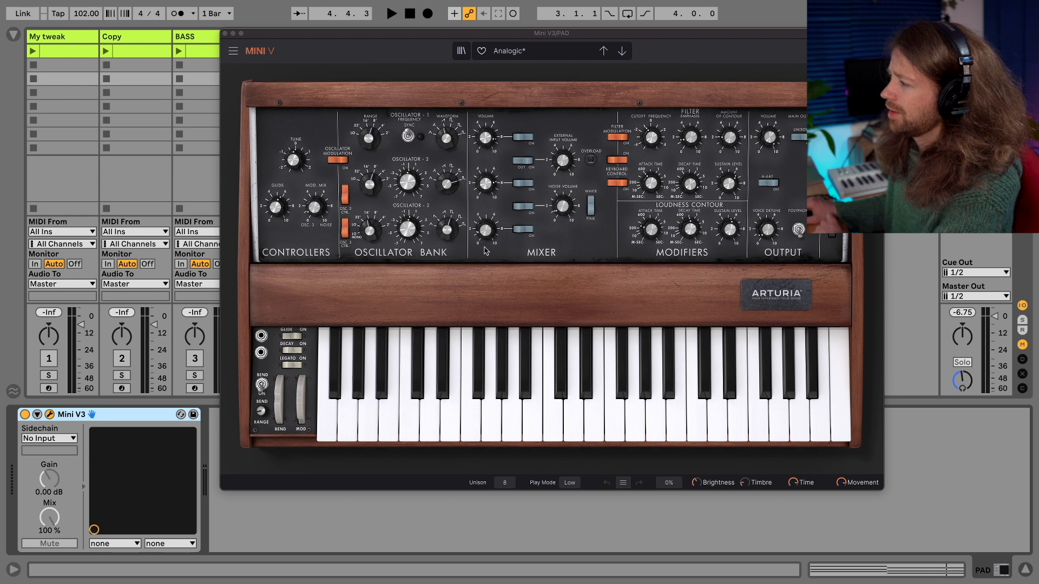
mouse_move(489, 230)
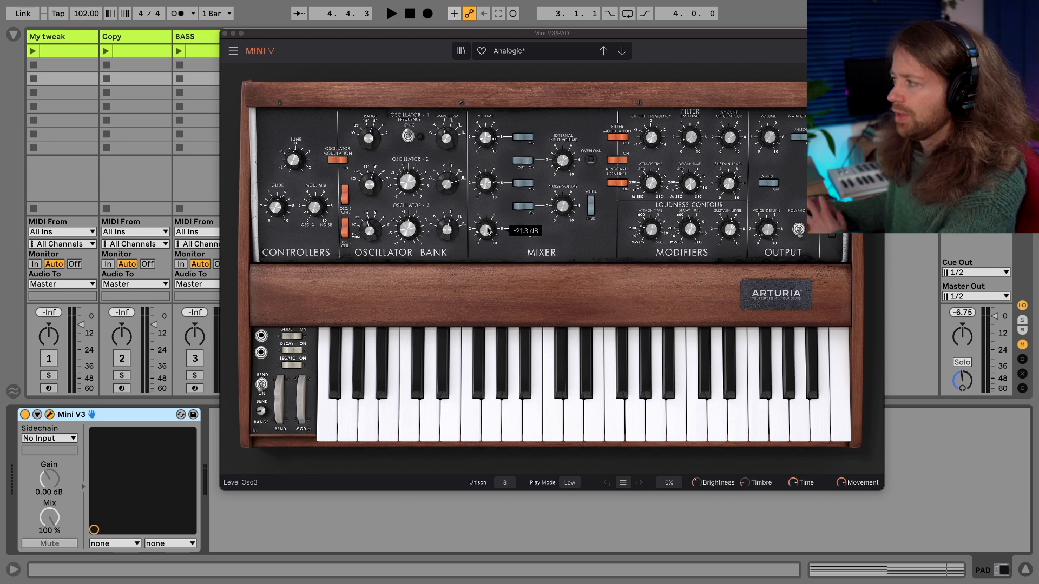
mouse_move(562, 217)
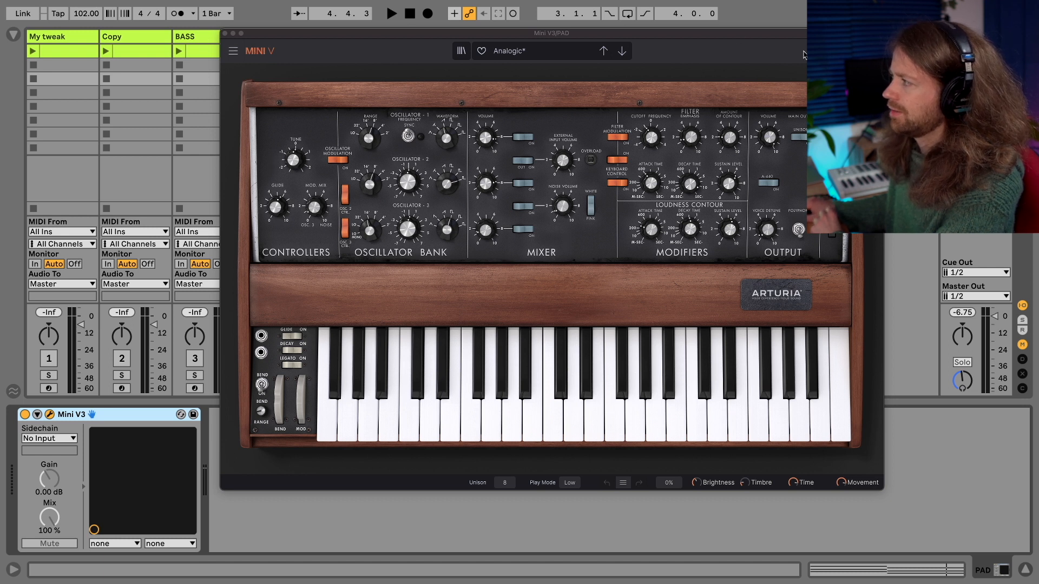
Step: View the PAD patch's modulation matrix and effects in Mini V3, and close the synth's interface
click(254, 82)
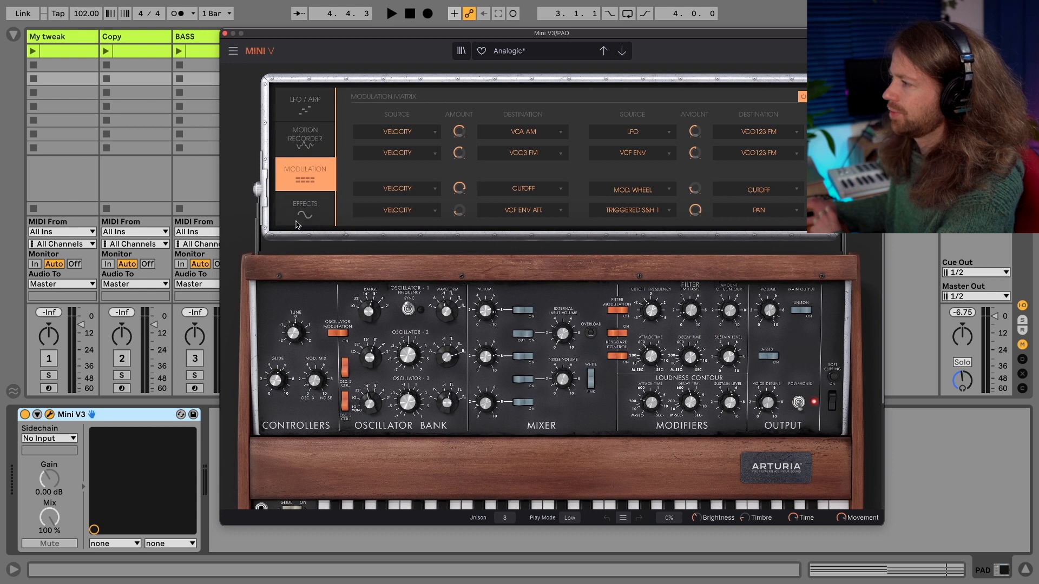
click(296, 223)
click(308, 183)
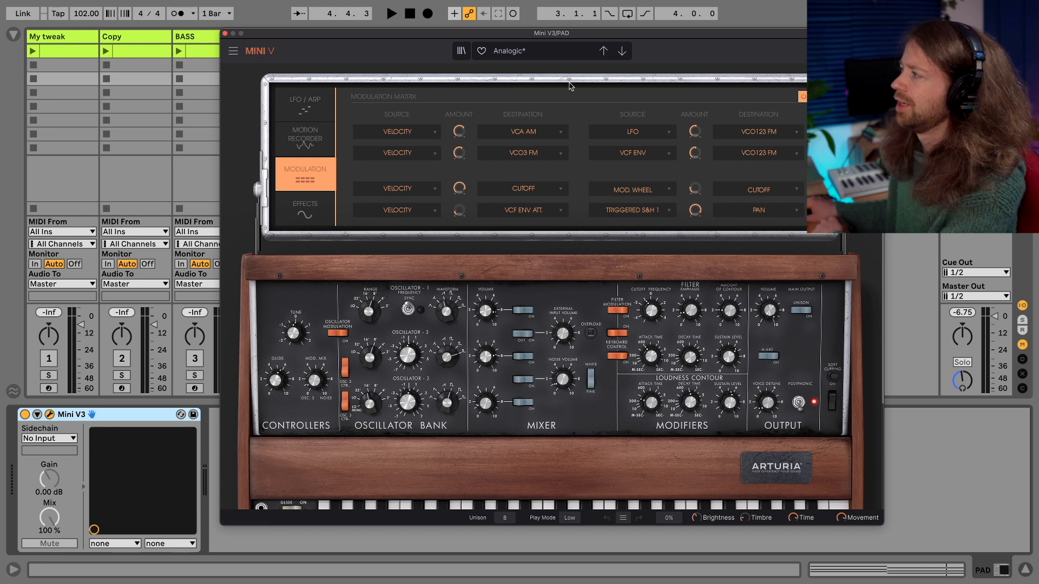
click(403, 80)
click(403, 80)
click(403, 80)
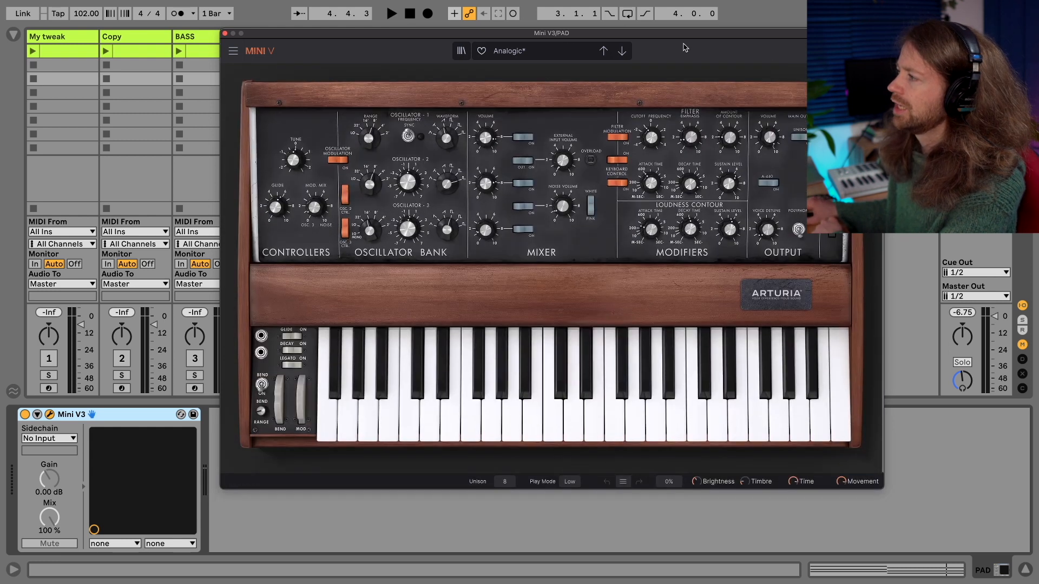
click(224, 34)
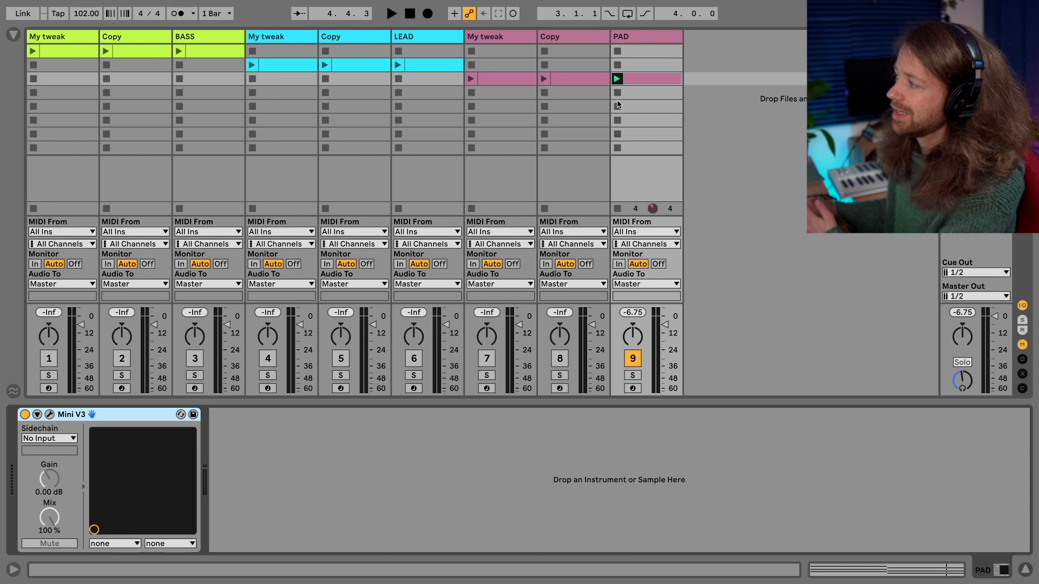
Step: Solo the pink Copy track and examine the Osc1 and Osc2 settings in its Analog device
click(563, 375)
click(579, 34)
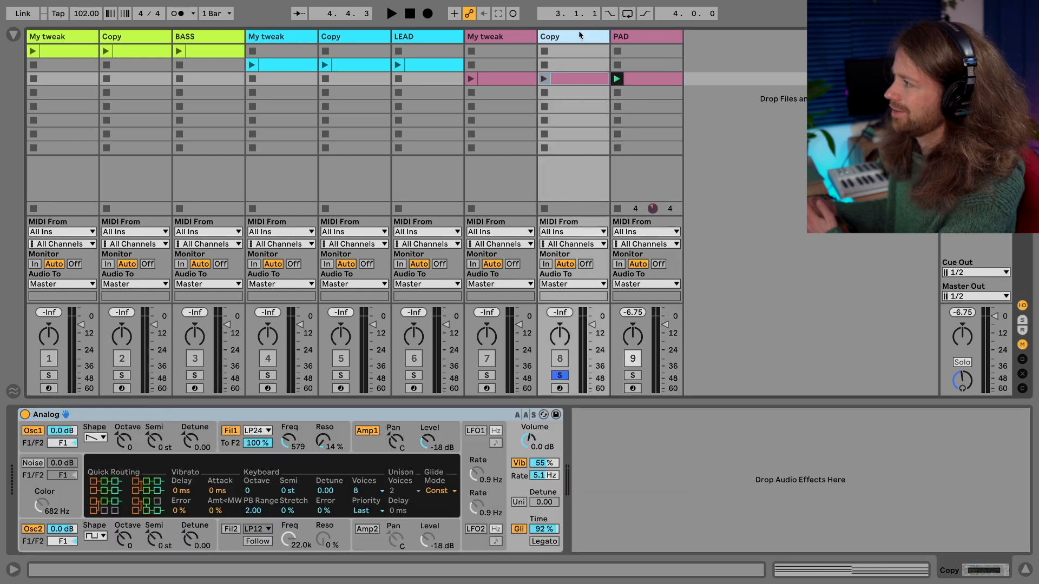
click(36, 447)
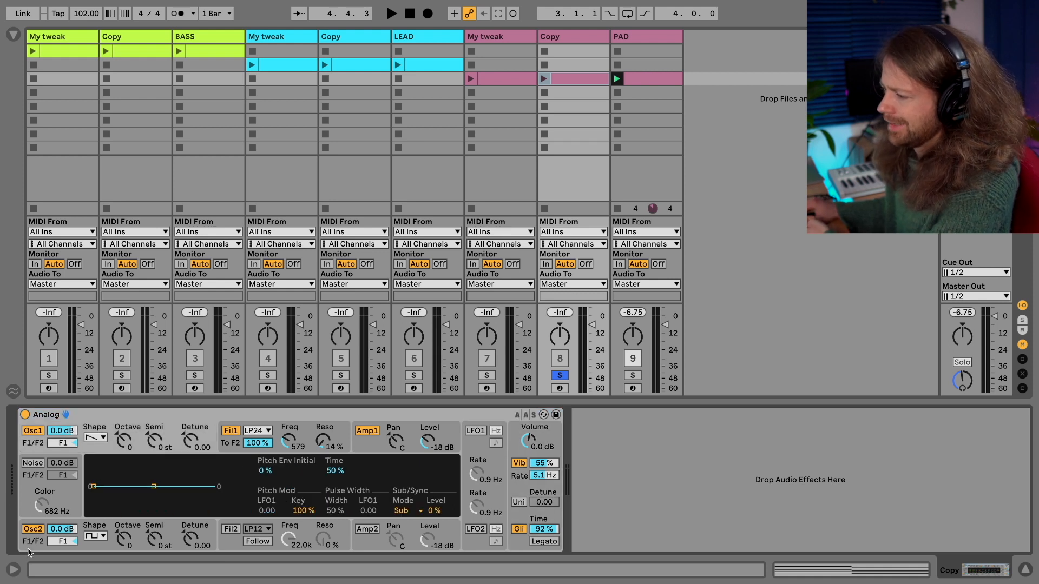
click(33, 545)
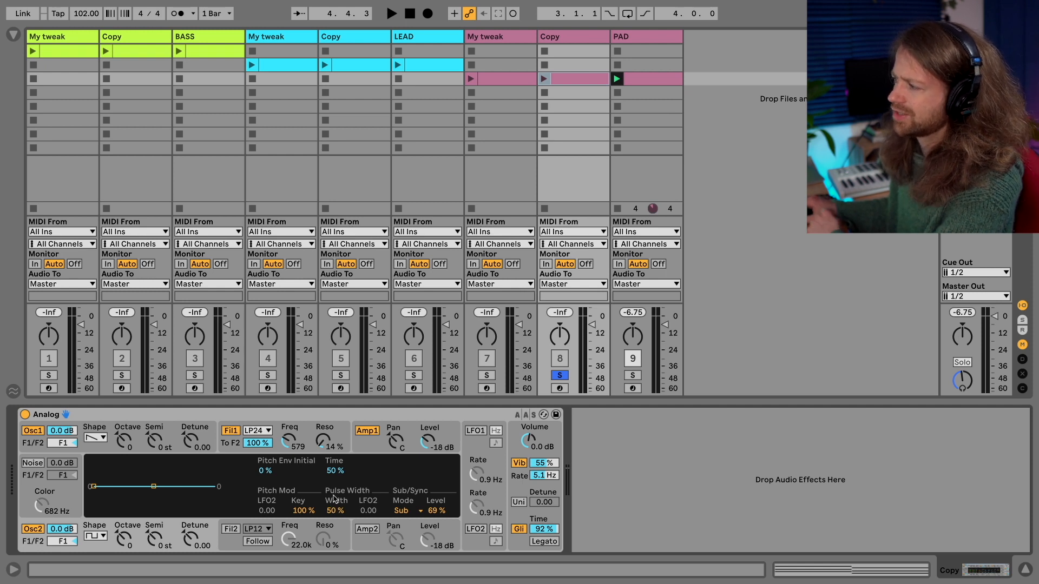
Step: Play the pink Copy clip alongside PAD, toggling Copy's solo to compare both sounds, and leave it unsoloed with playback stopped
click(544, 79)
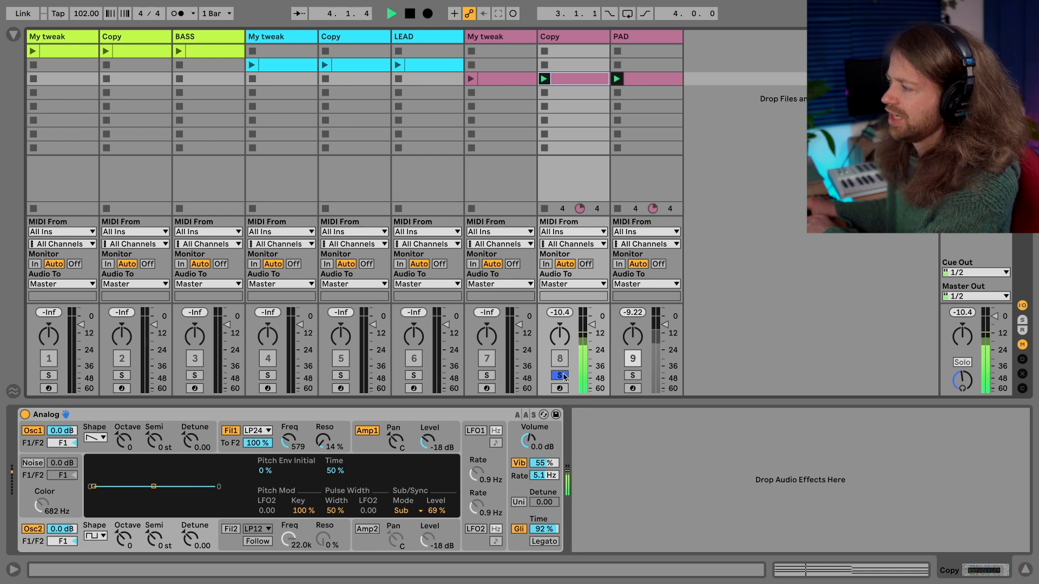
click(560, 375)
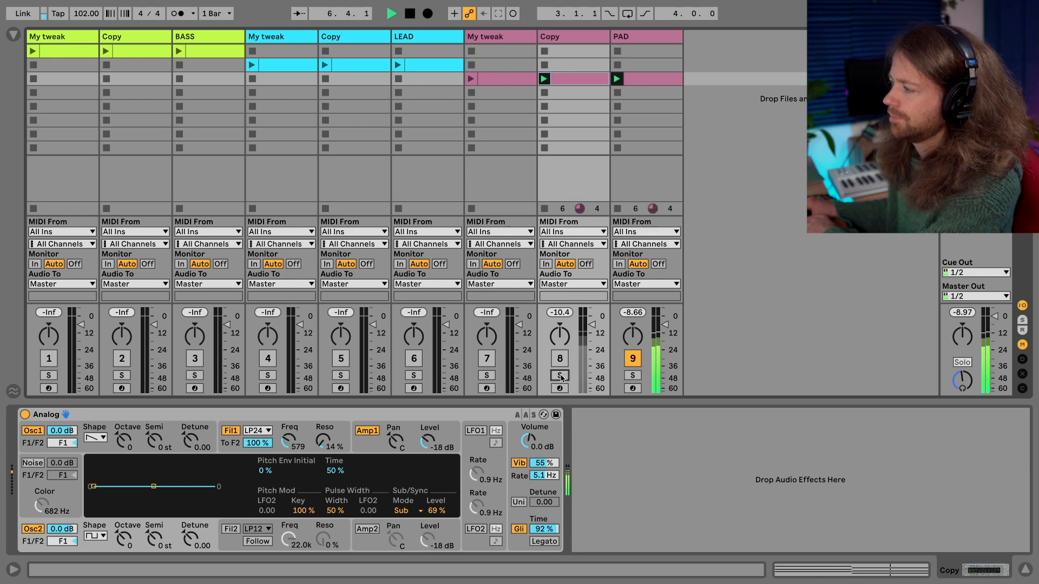
click(560, 375)
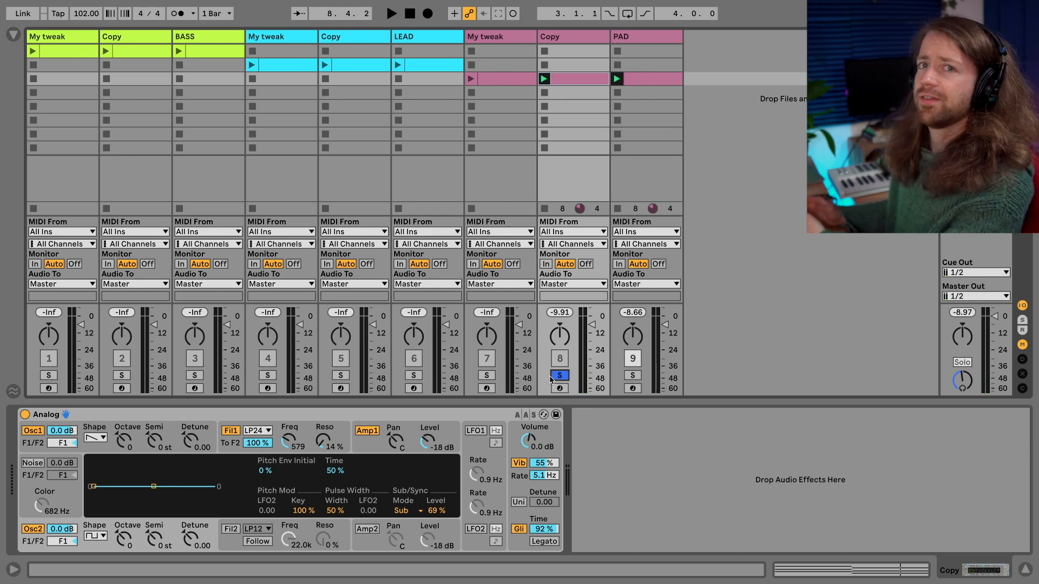
click(559, 376)
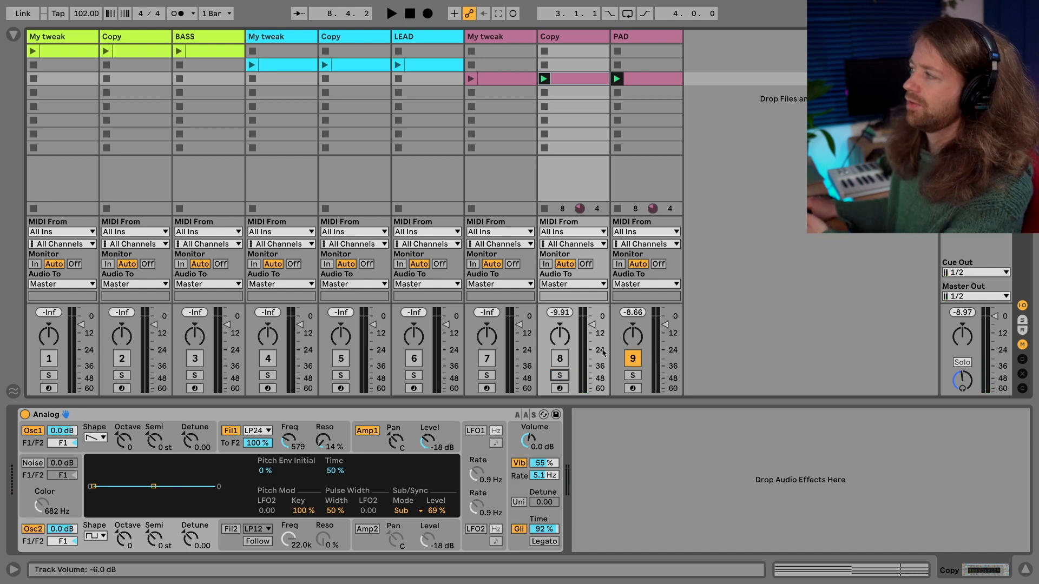
Step: Turn off glide in the pink Copy track's Analog device after checking the PAD track
click(658, 39)
click(580, 39)
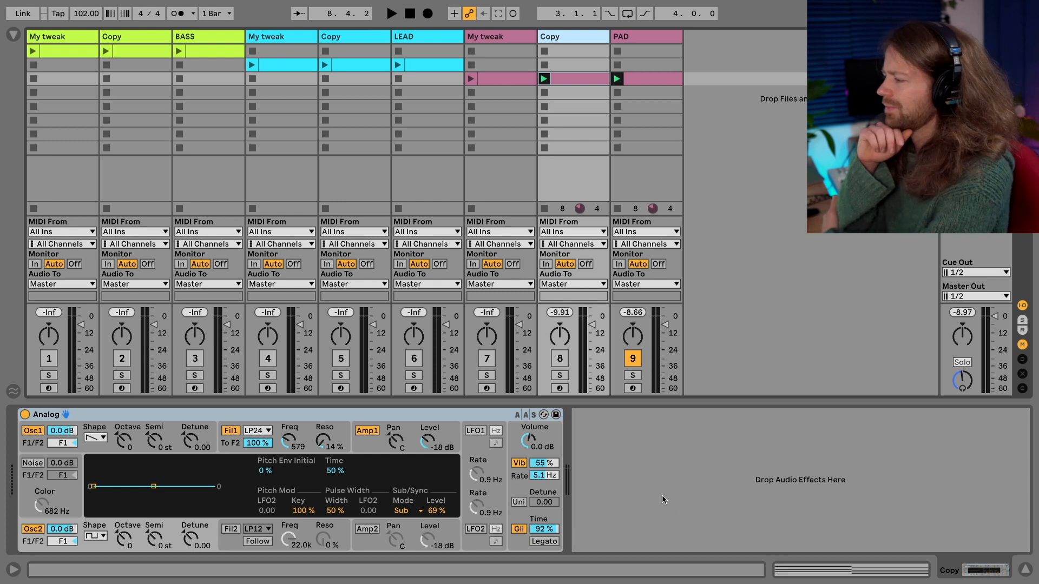
click(518, 530)
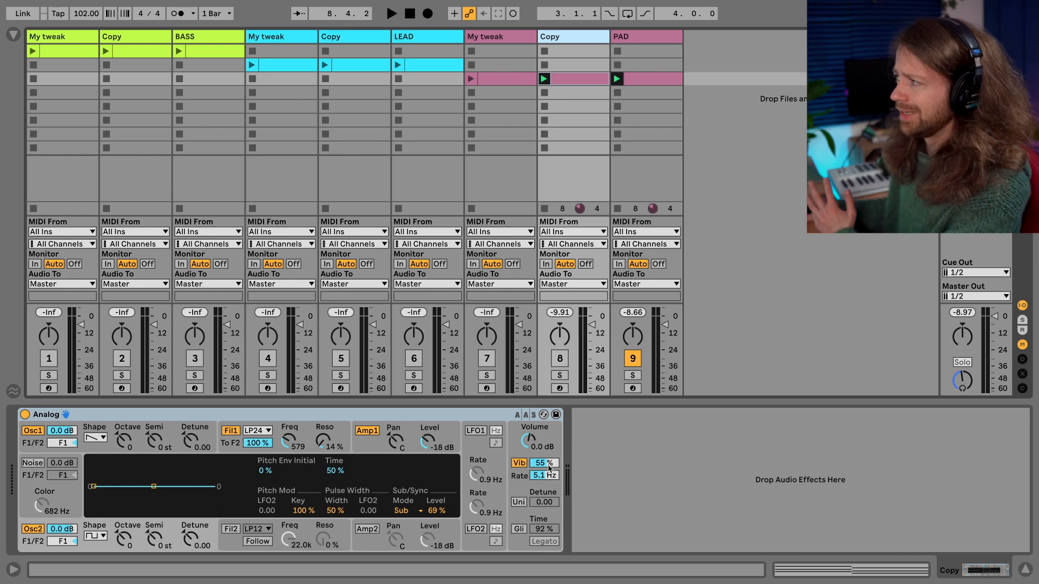
Step: Switch between the pink Copy and PAD tracks to compare their devices, and stop the Copy clip
click(565, 38)
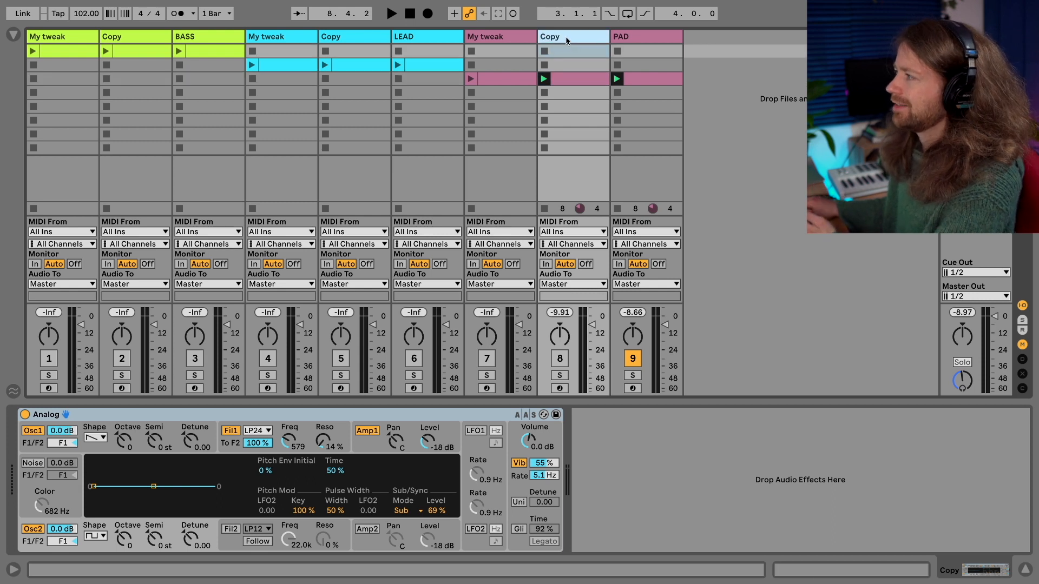
click(653, 40)
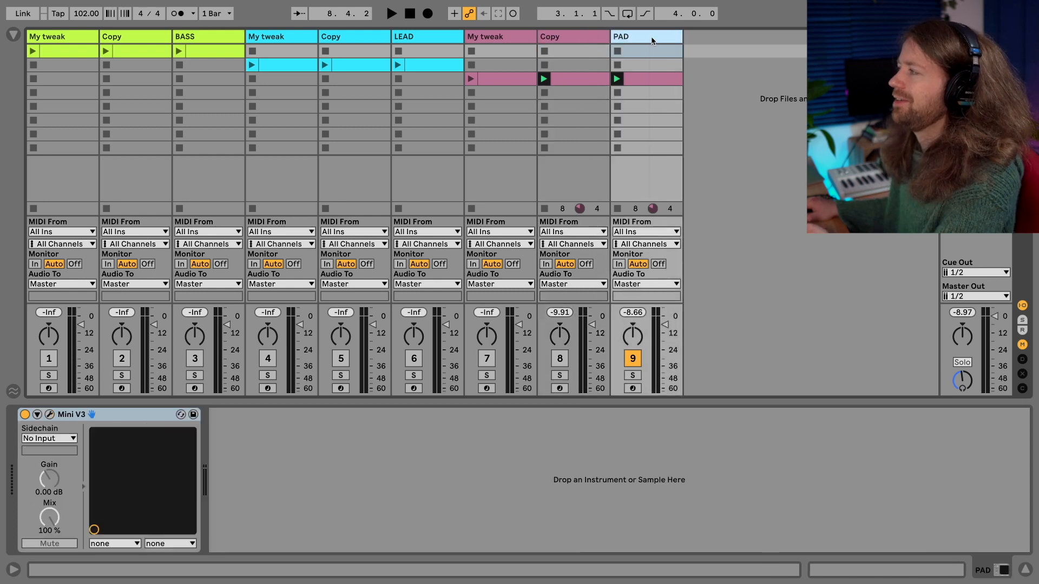
click(588, 38)
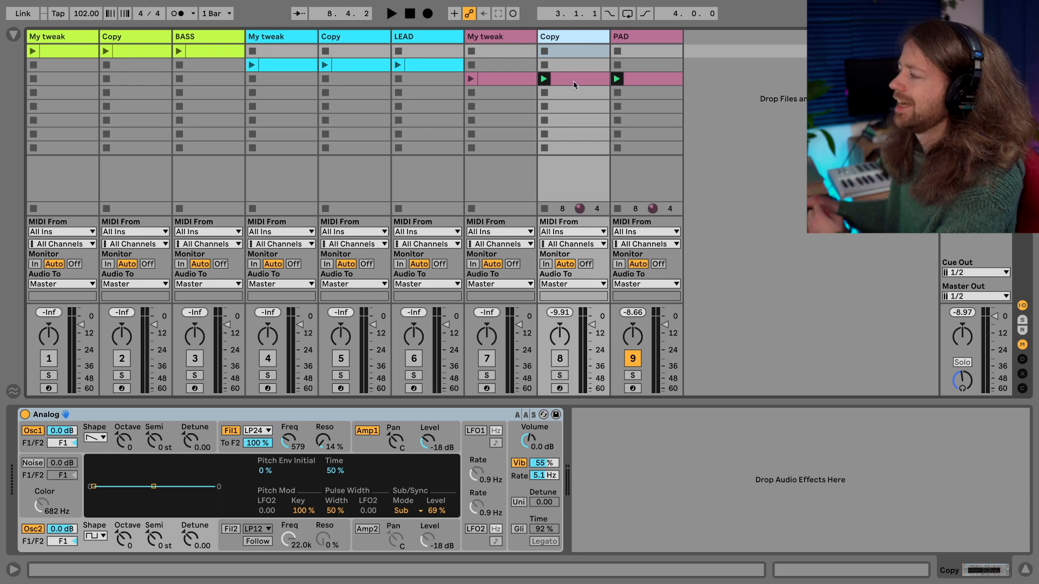
click(544, 93)
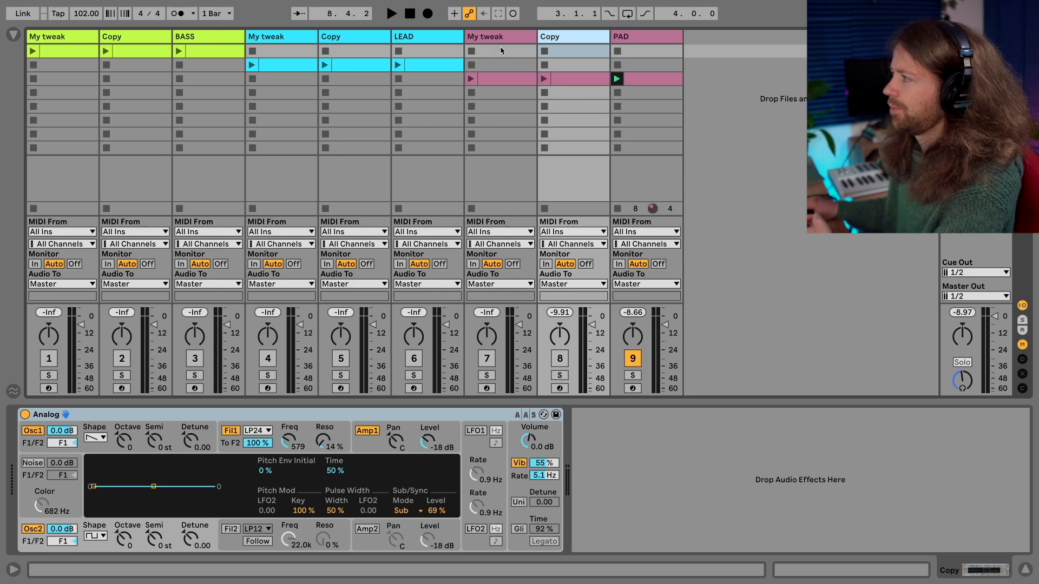
Step: Compare the Fil1 envelope settings in the Analog devices of the pink My tweak and Copy tracks
click(666, 38)
click(490, 36)
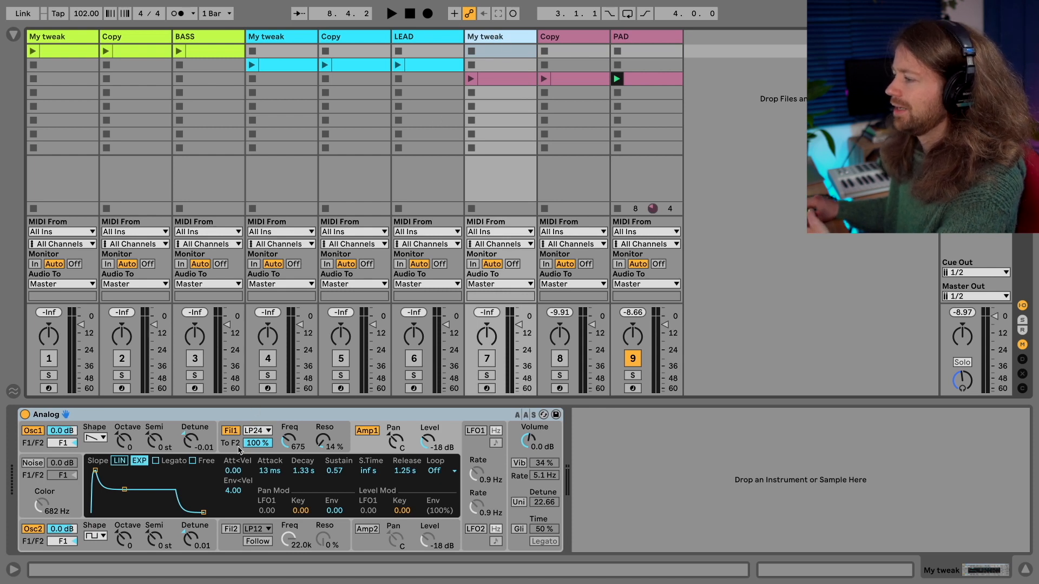
click(238, 451)
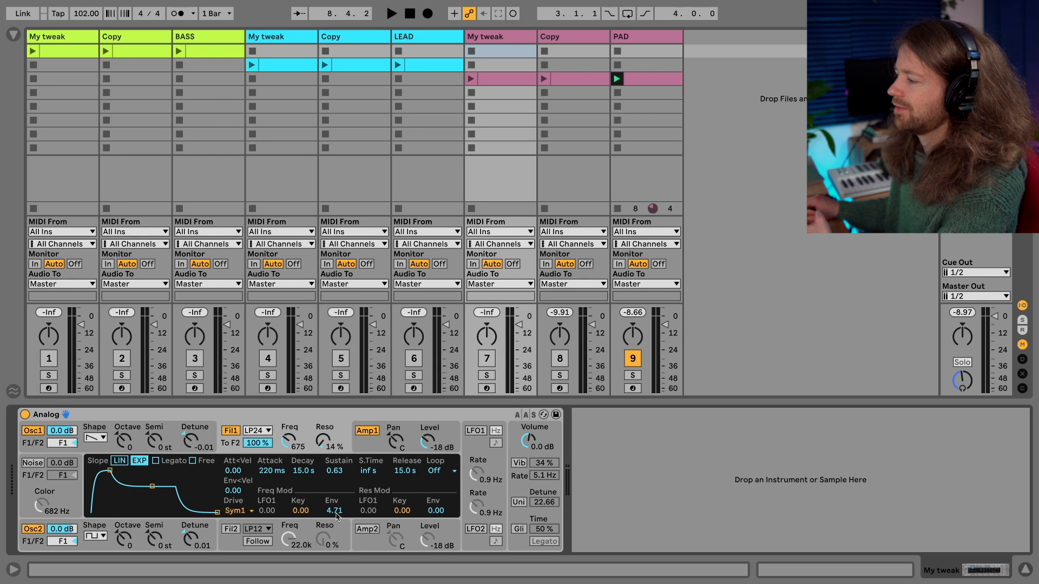
click(558, 36)
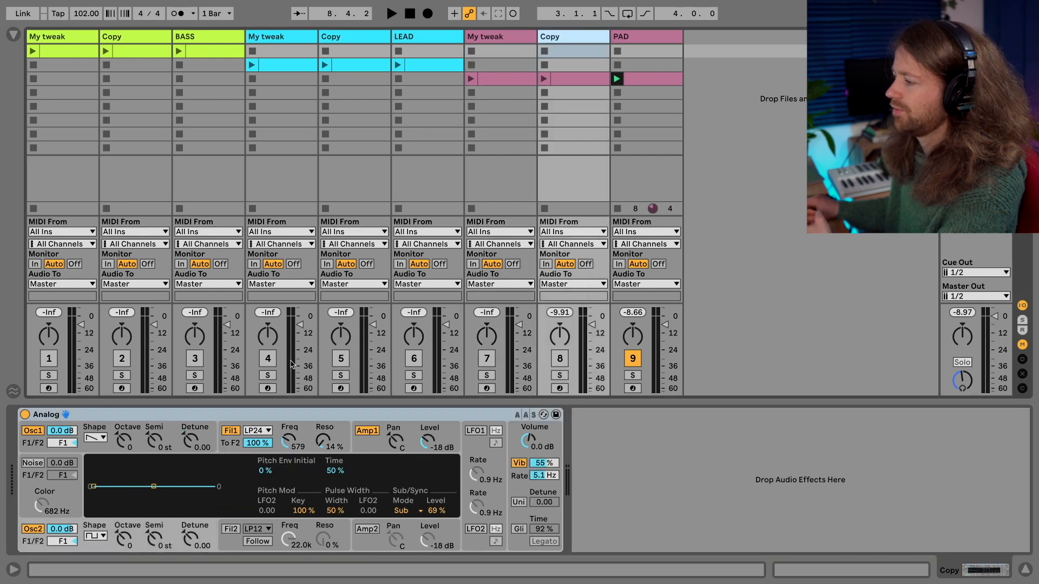
click(238, 451)
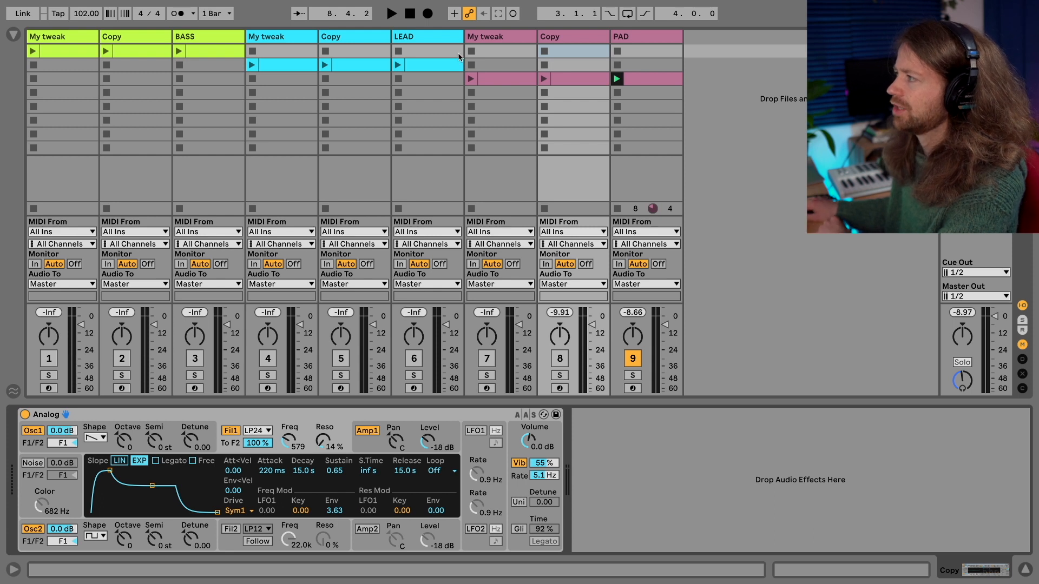
Step: Compare the filter frequency, envelope modulation, oscillator detune, vibrato and unison settings between the pink My tweak and Copy tracks' Analog devices
click(497, 36)
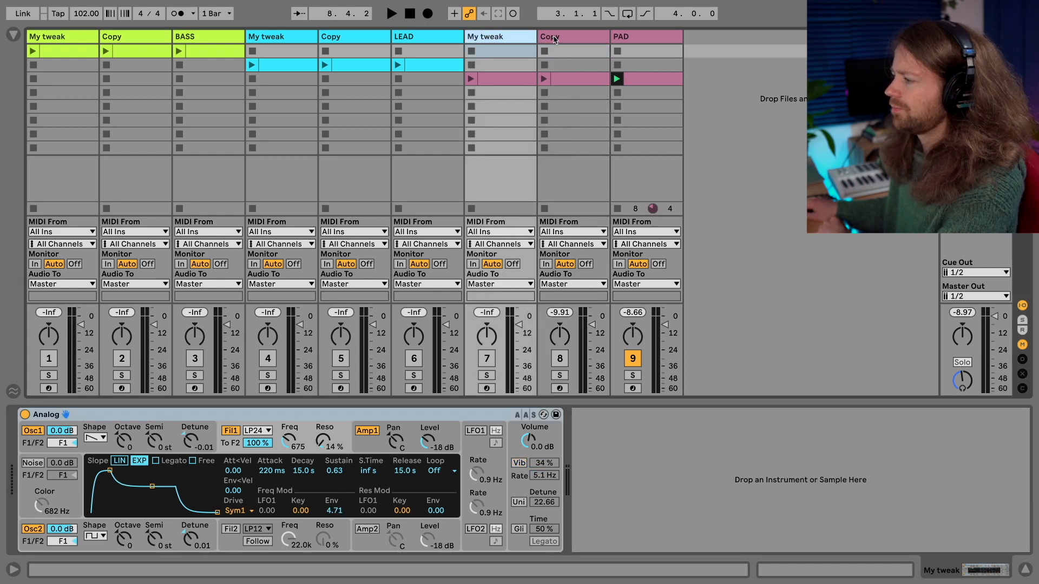
click(554, 39)
click(517, 36)
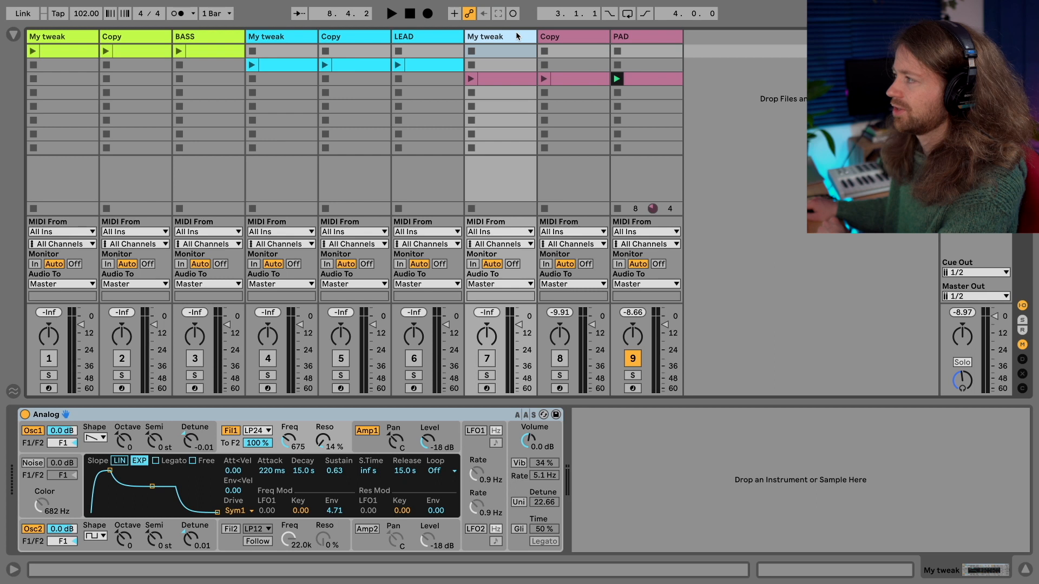
click(560, 40)
click(530, 38)
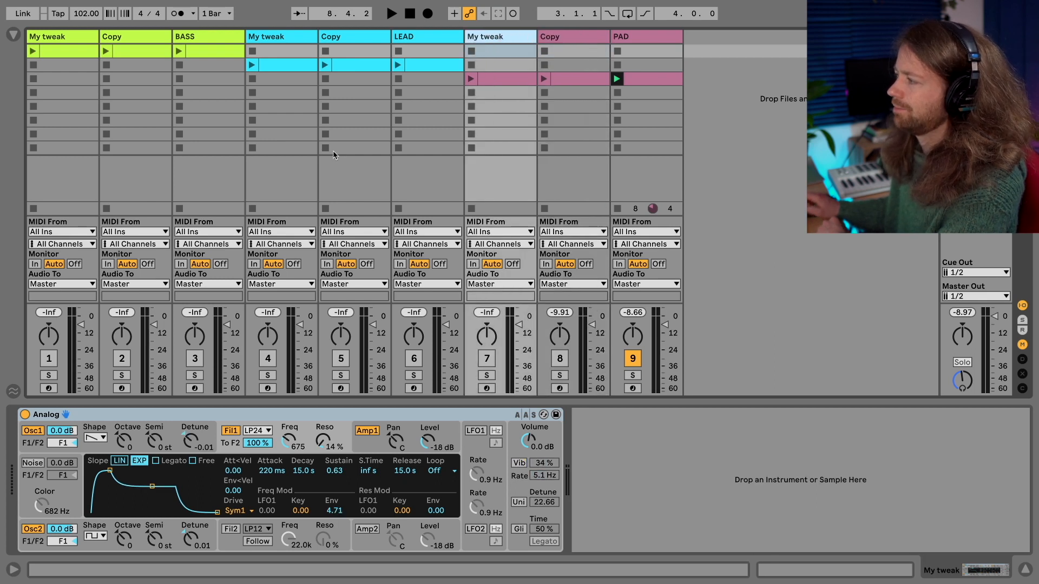
click(554, 44)
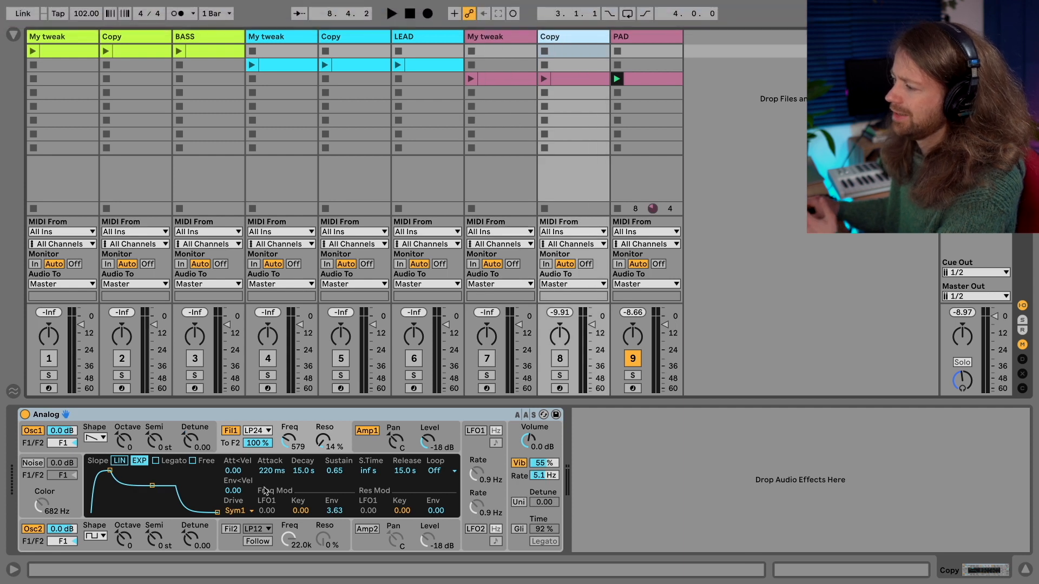
click(501, 43)
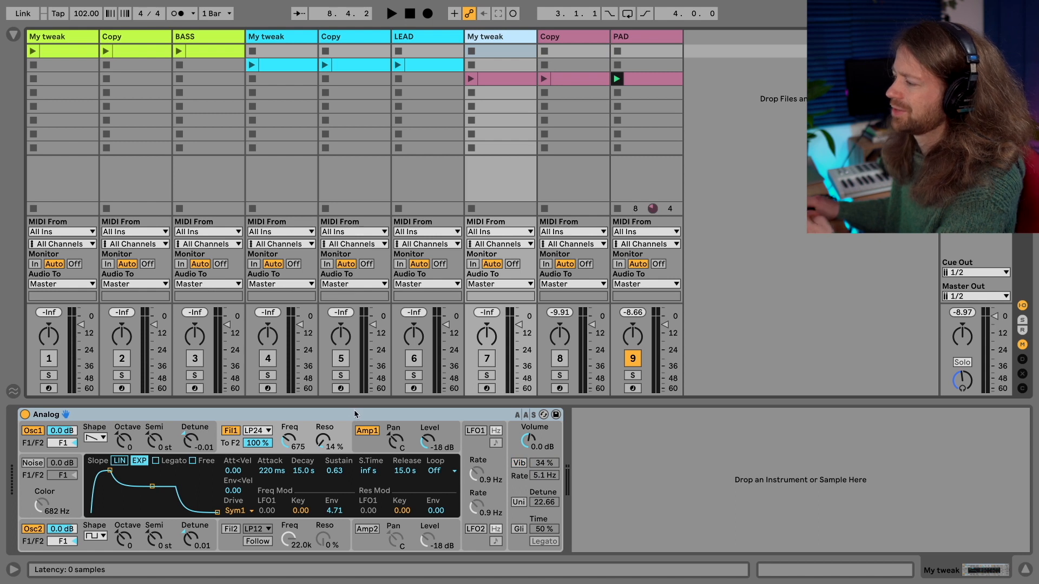
click(545, 39)
click(529, 38)
click(551, 38)
click(521, 38)
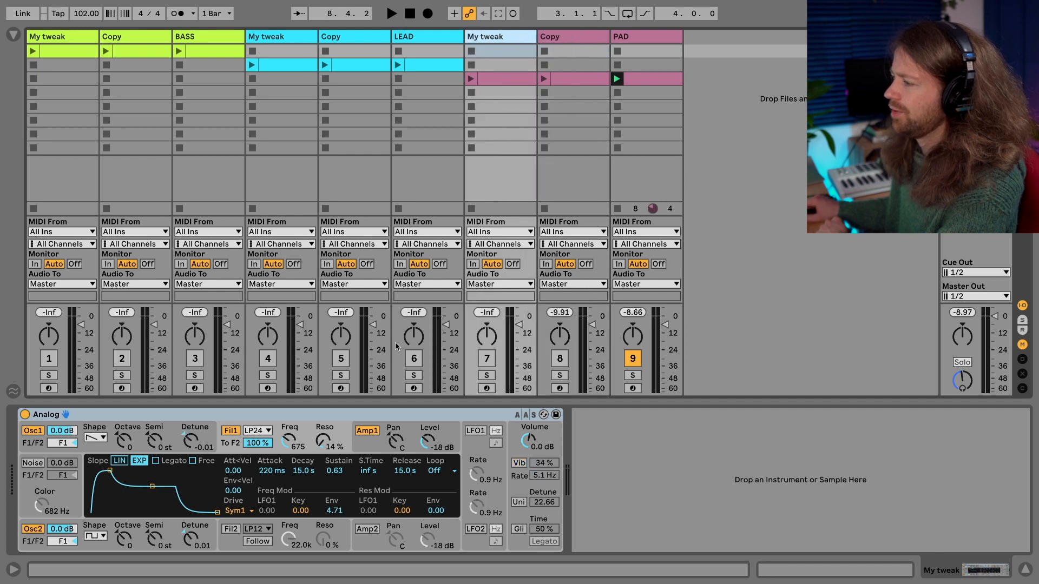
click(544, 39)
click(544, 43)
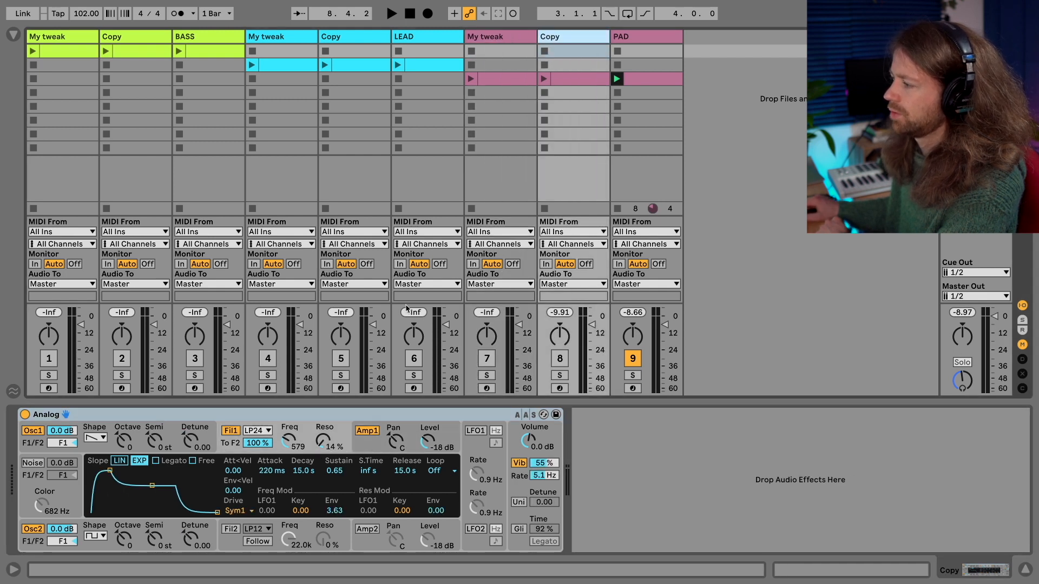
Step: Compare the Amp1 envelope settings in the Analog devices of the pink Copy and My tweak tracks
click(364, 455)
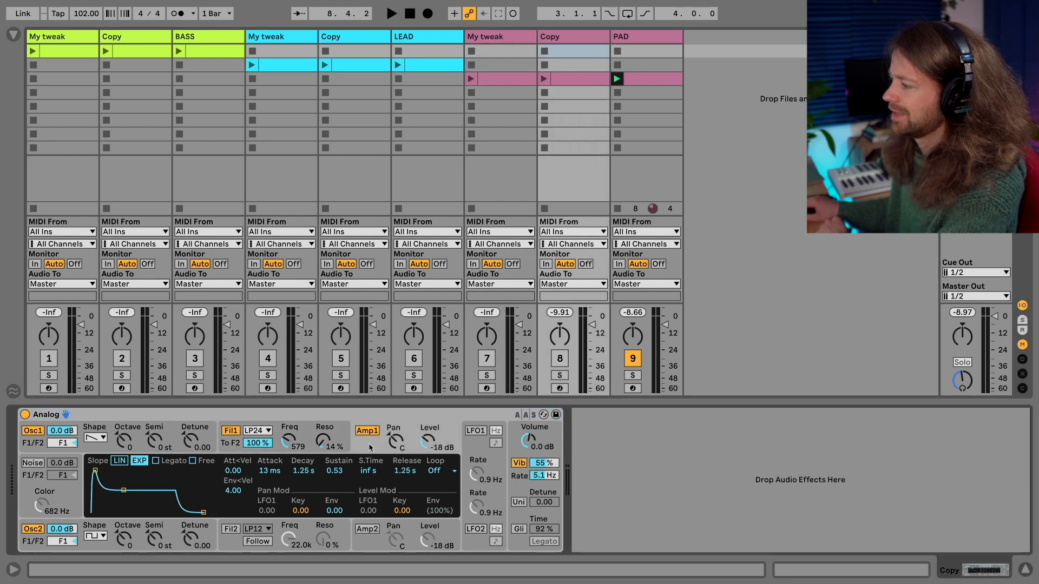
click(485, 35)
click(567, 35)
click(507, 35)
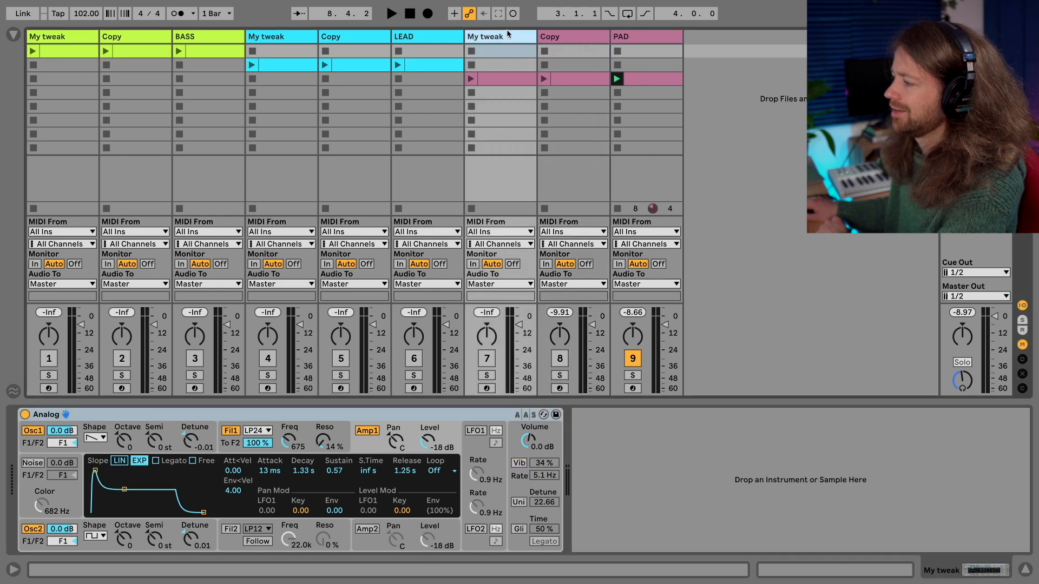
click(556, 37)
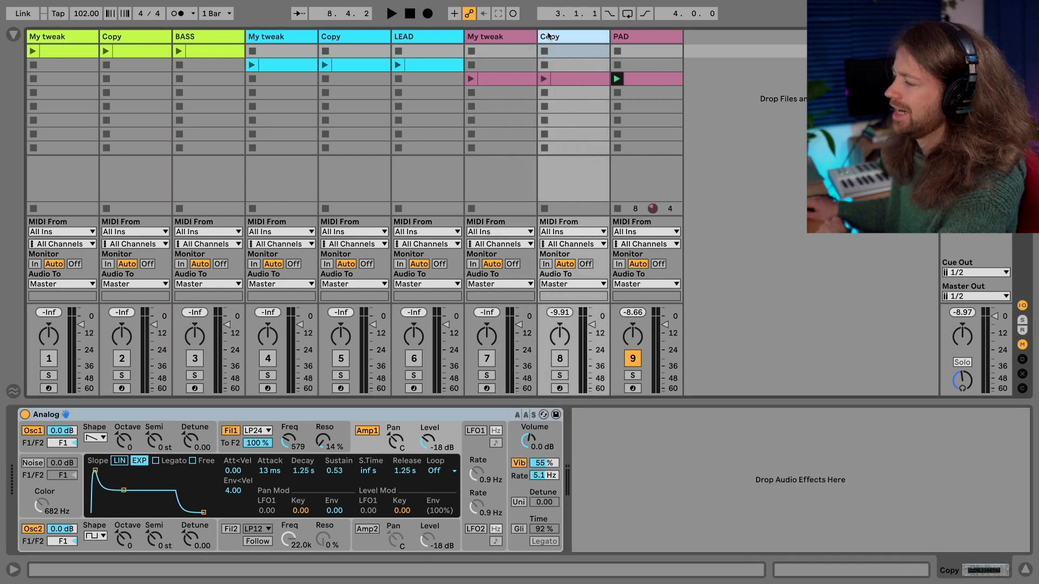
click(509, 36)
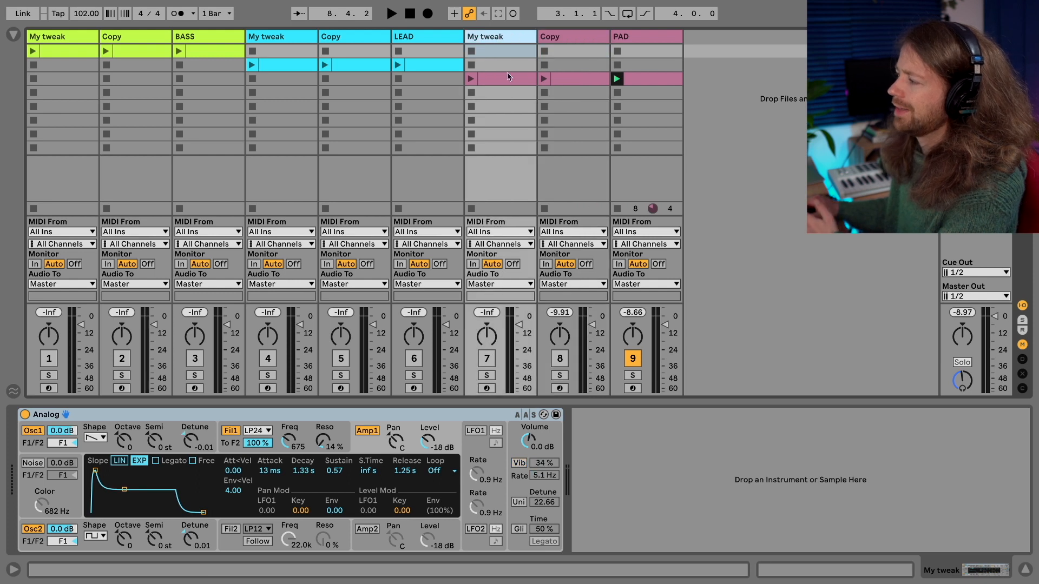
Step: Play the pink My tweak clip soloed, unsolo it to hear PAD for comparison, and stop playback
click(493, 376)
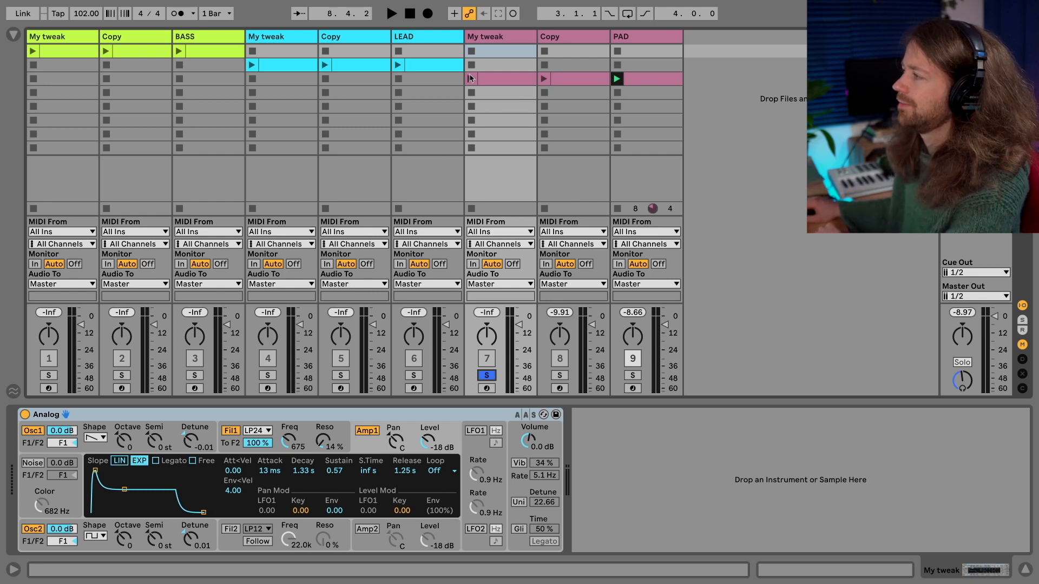
click(471, 78)
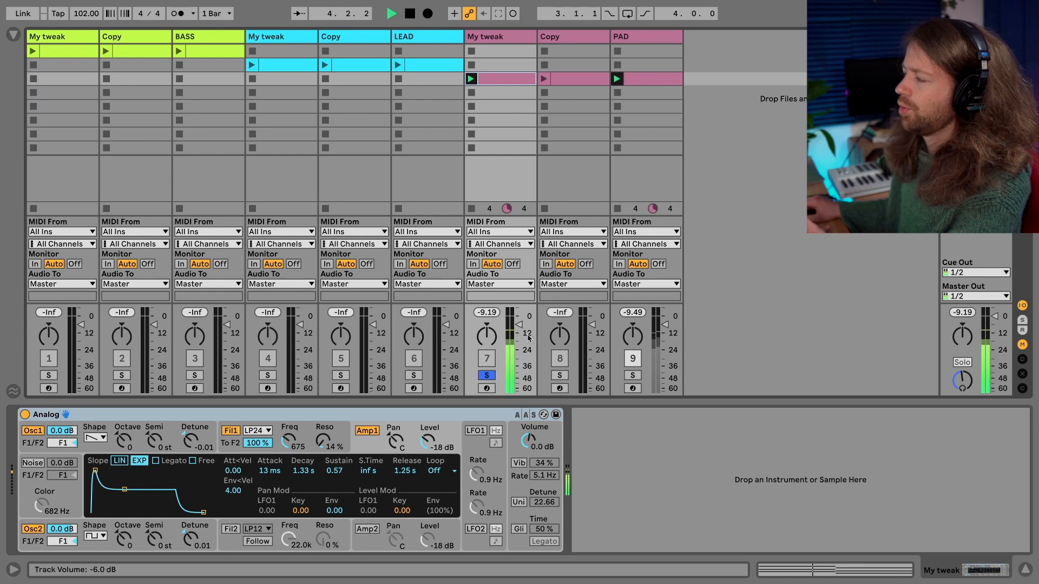
click(487, 376)
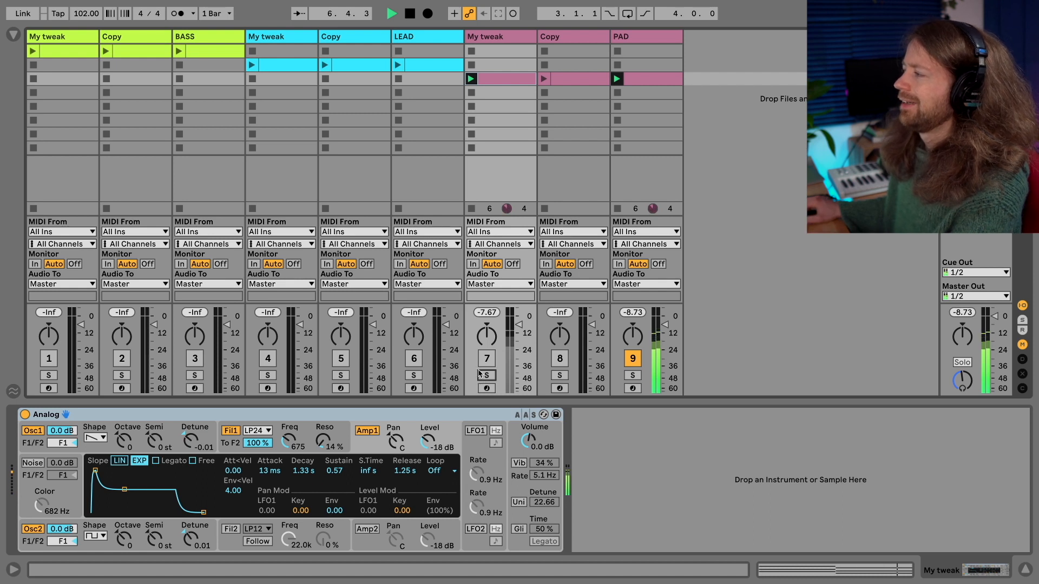
key(space)
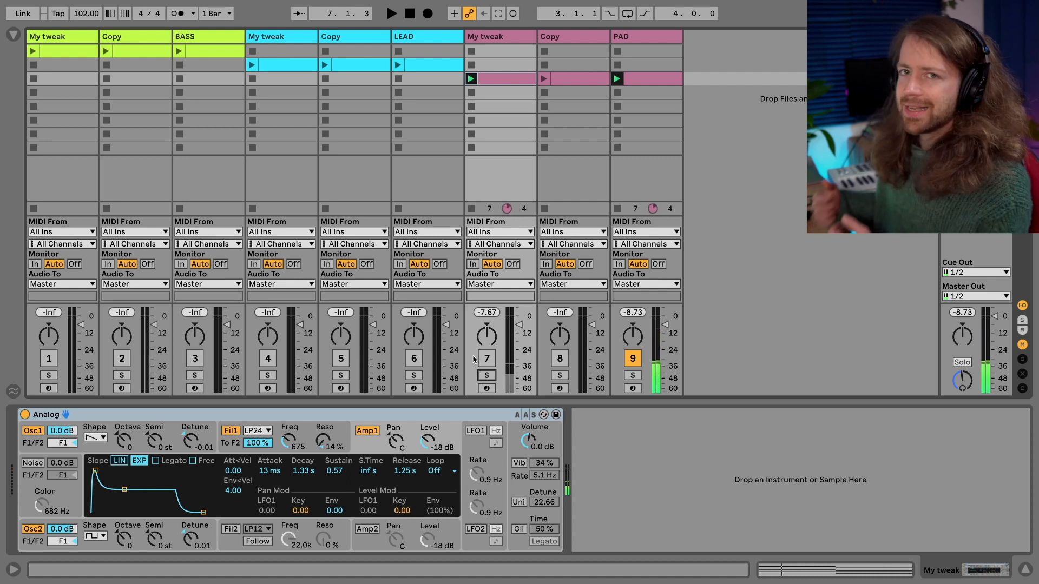